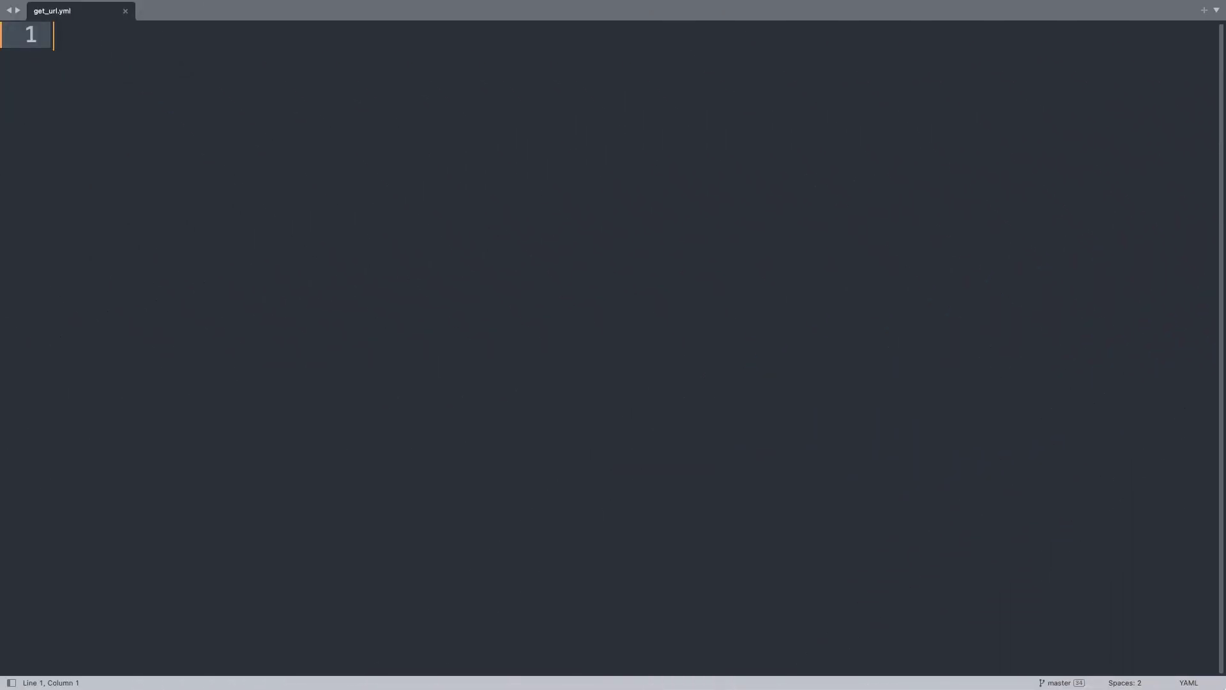
text(---)
Write the play header '- name: get_url module demo' with hosts: all, become: false and vars:.
key(Return)
text(- an)
key(BackSpace)
key(BackSpace)
text(name: get_url module demo)
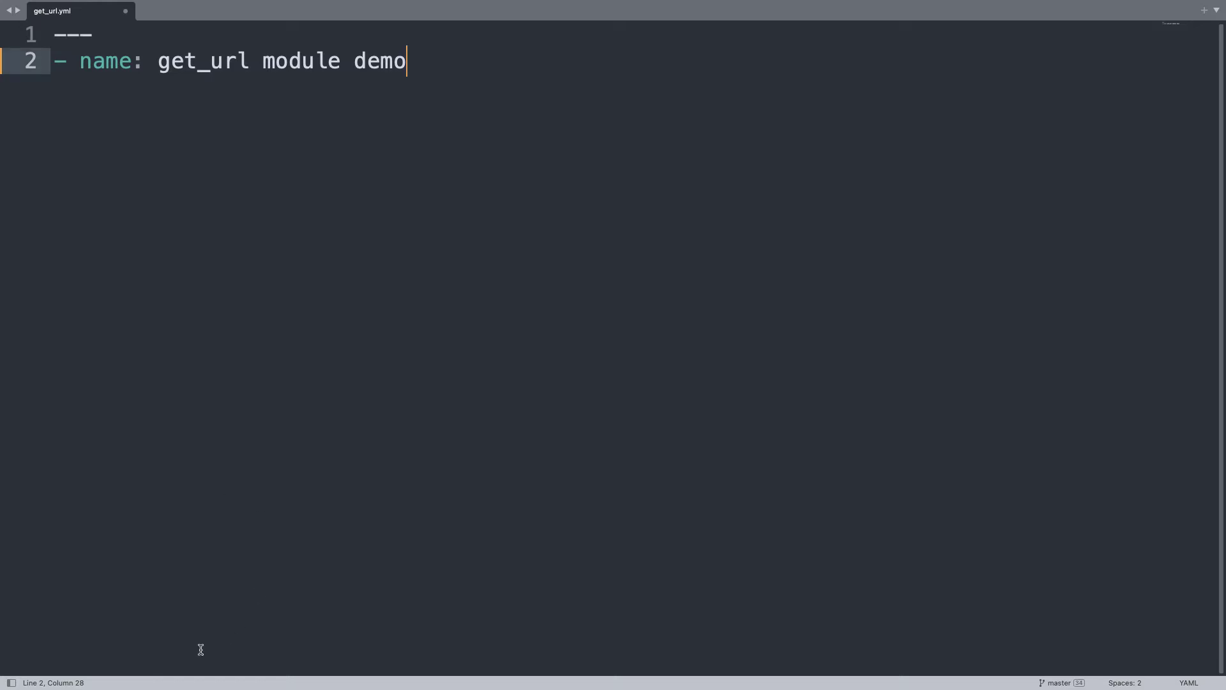
key(Return)
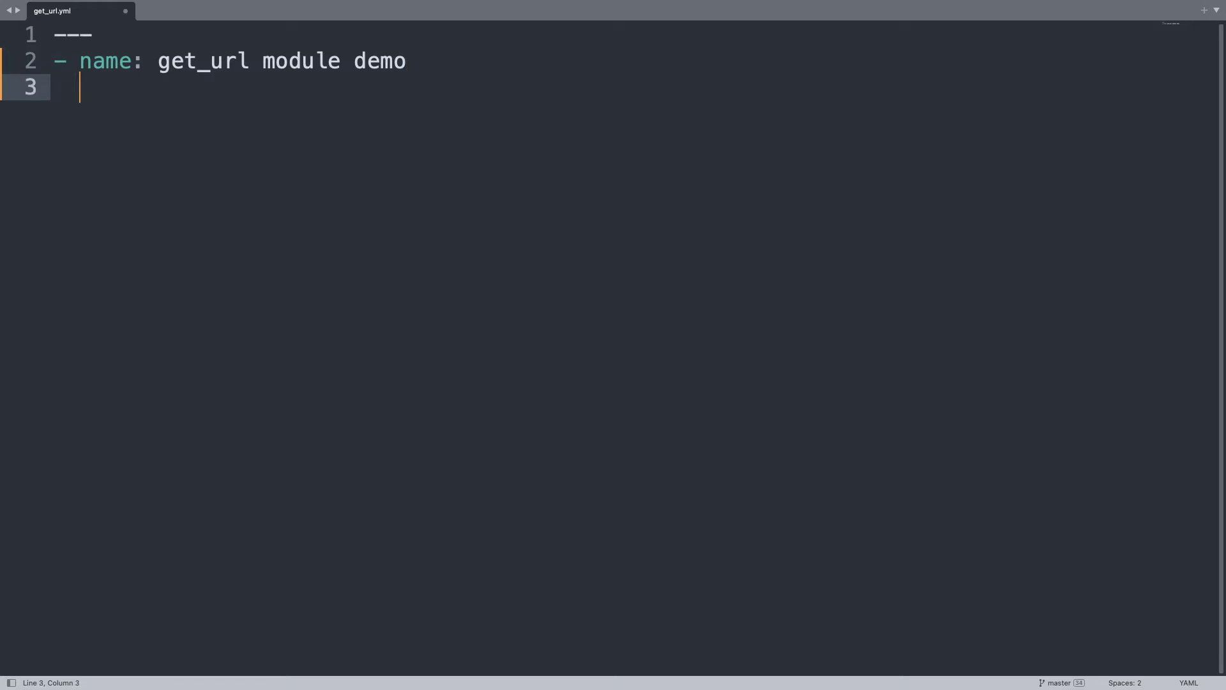
text(hosts: all)
key(Return)
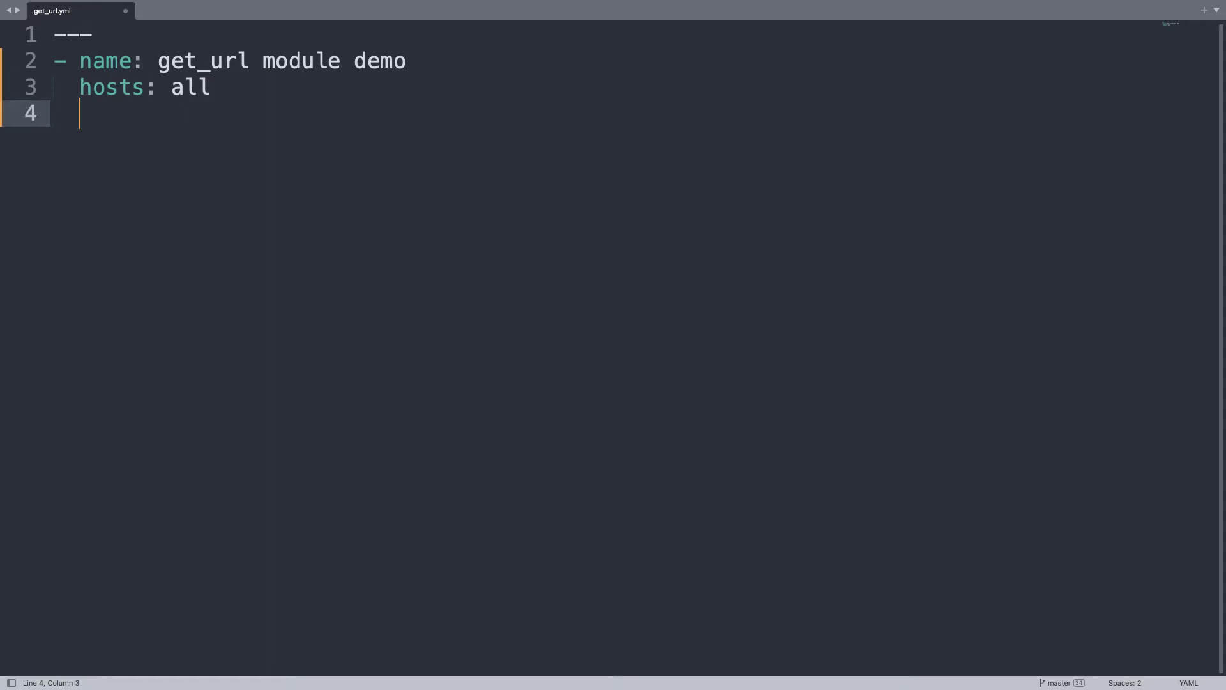
text(become: false)
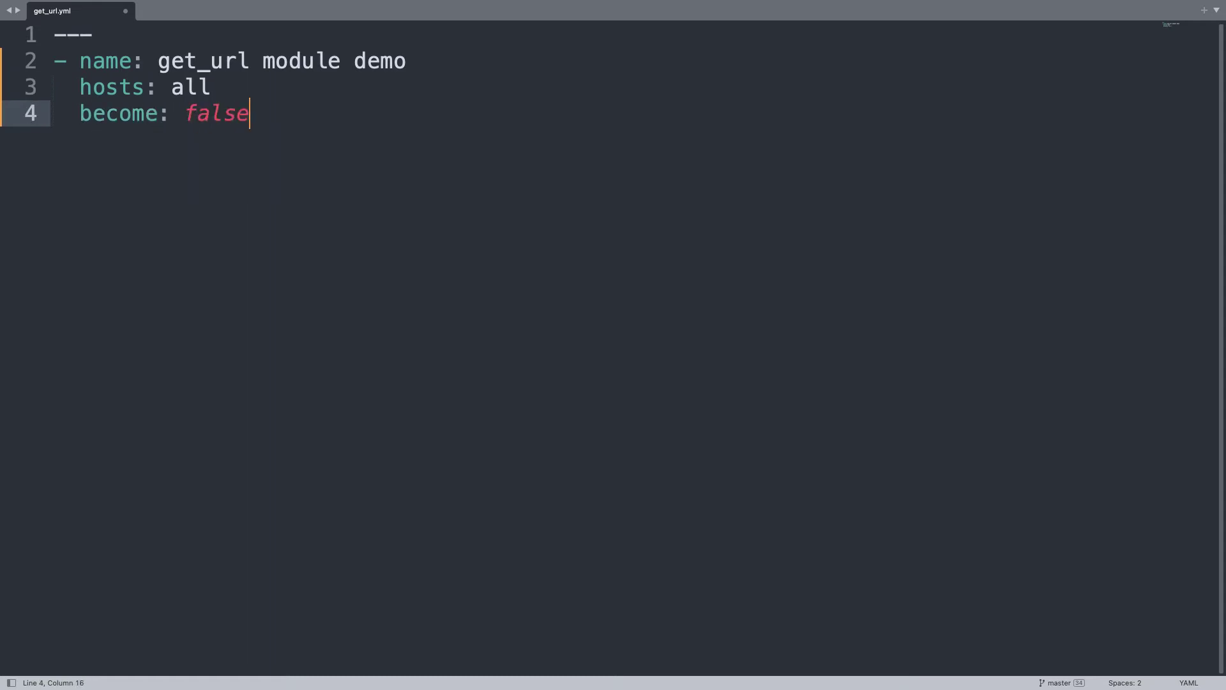
key(Return)
text(vars:)
Add the myurl variable holding the Ansible 2.9.25 tarball URL.
key(Return)
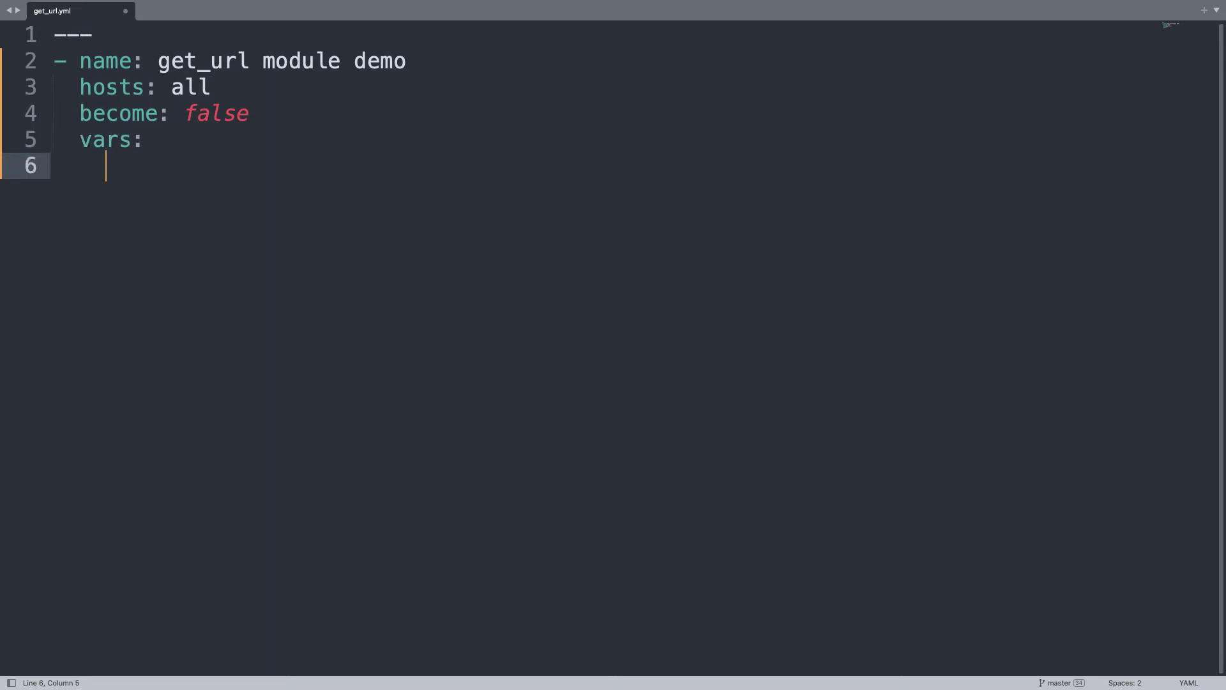
text(my)
text(url: )
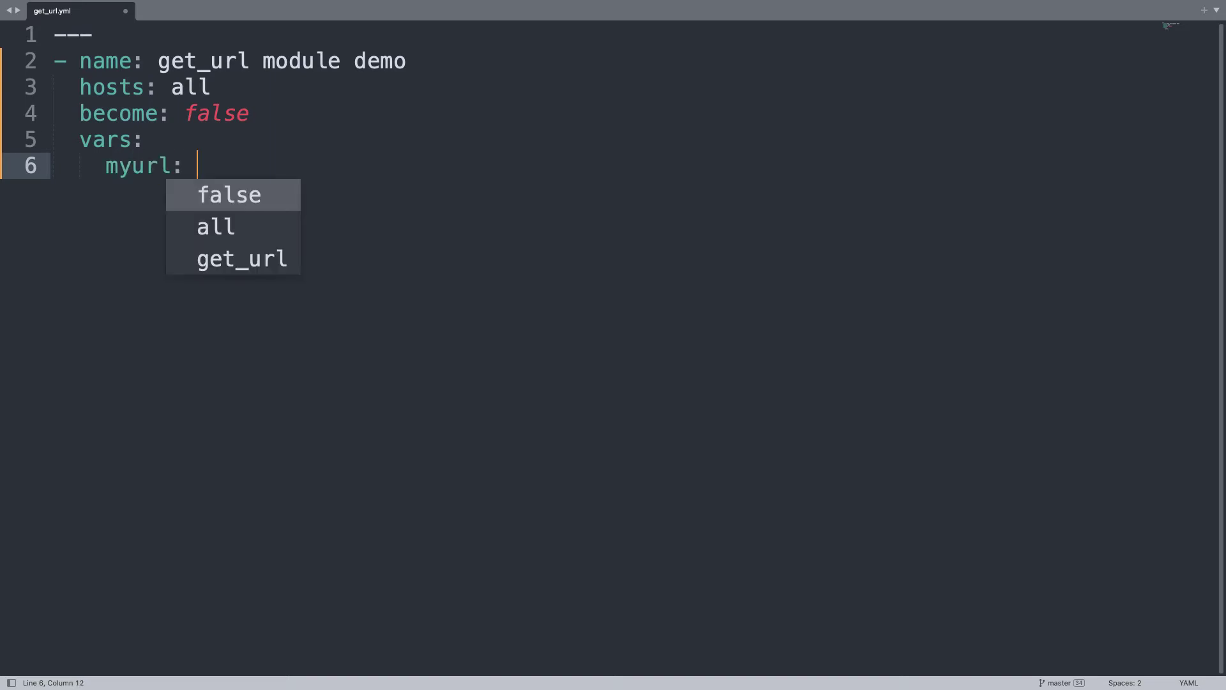
text(")
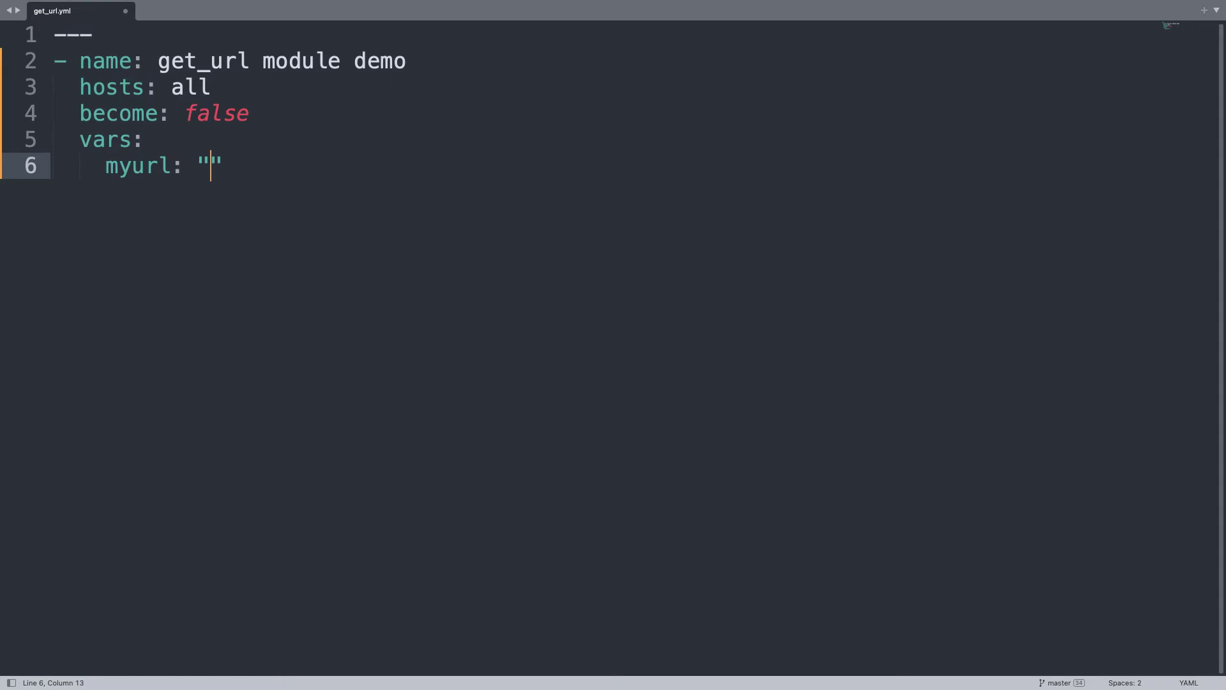
text(https://releases.ansible.com/ansible.)
key(BackSpace)
text(/ansible-2.9.25.ata)
key(BackSpace)
key(BackSpace)
key(BackSpace)
text(tar.gz)
key(Right)
Add mycrc as 'sha256:' followed by the copied tarball URL with .sha.
key(Return)
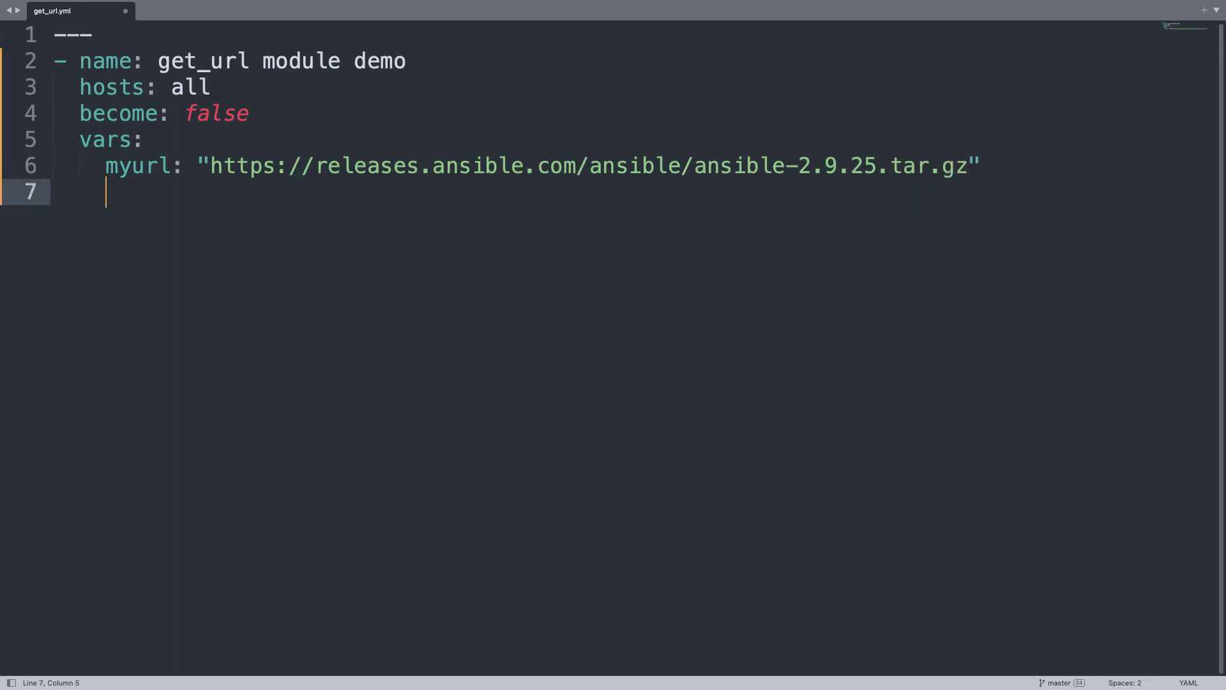
text(m)
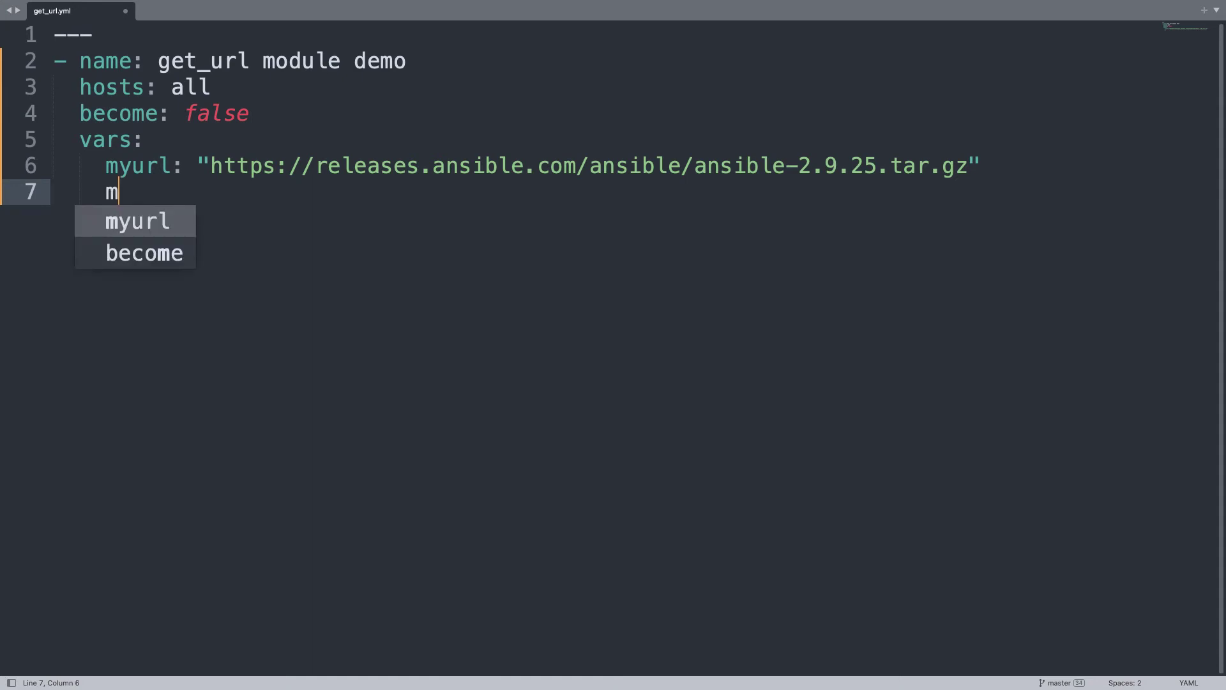
text(ycrc)
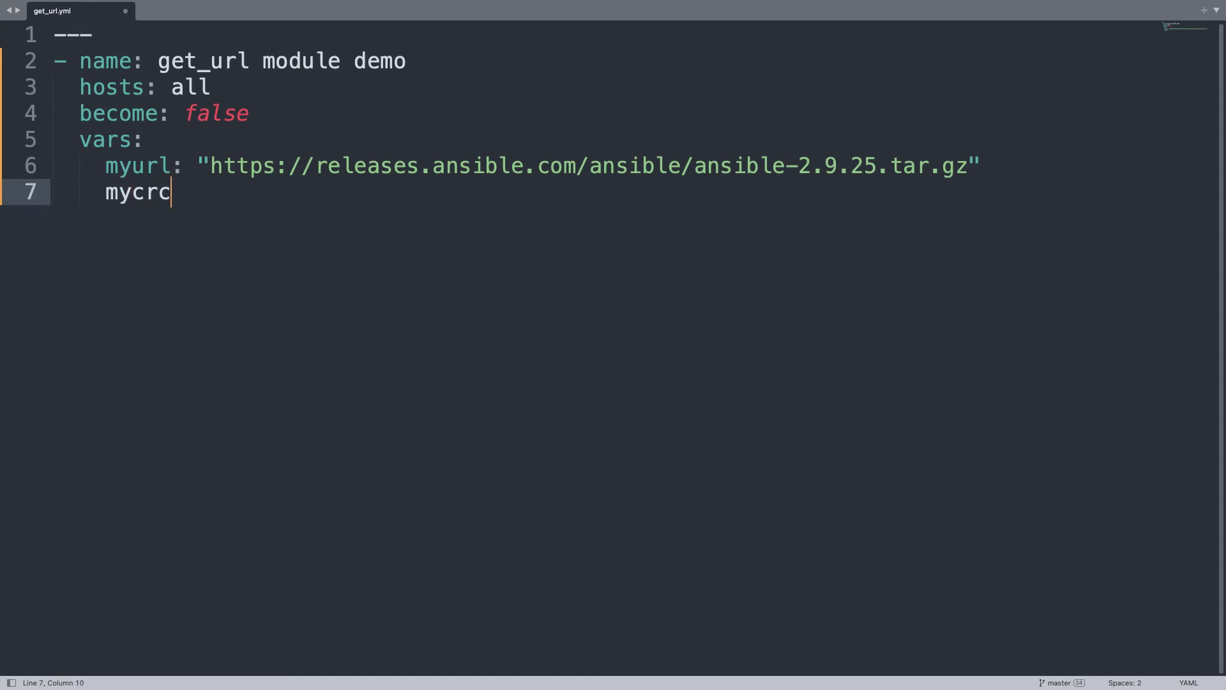
text(: ")
text(sha256:)
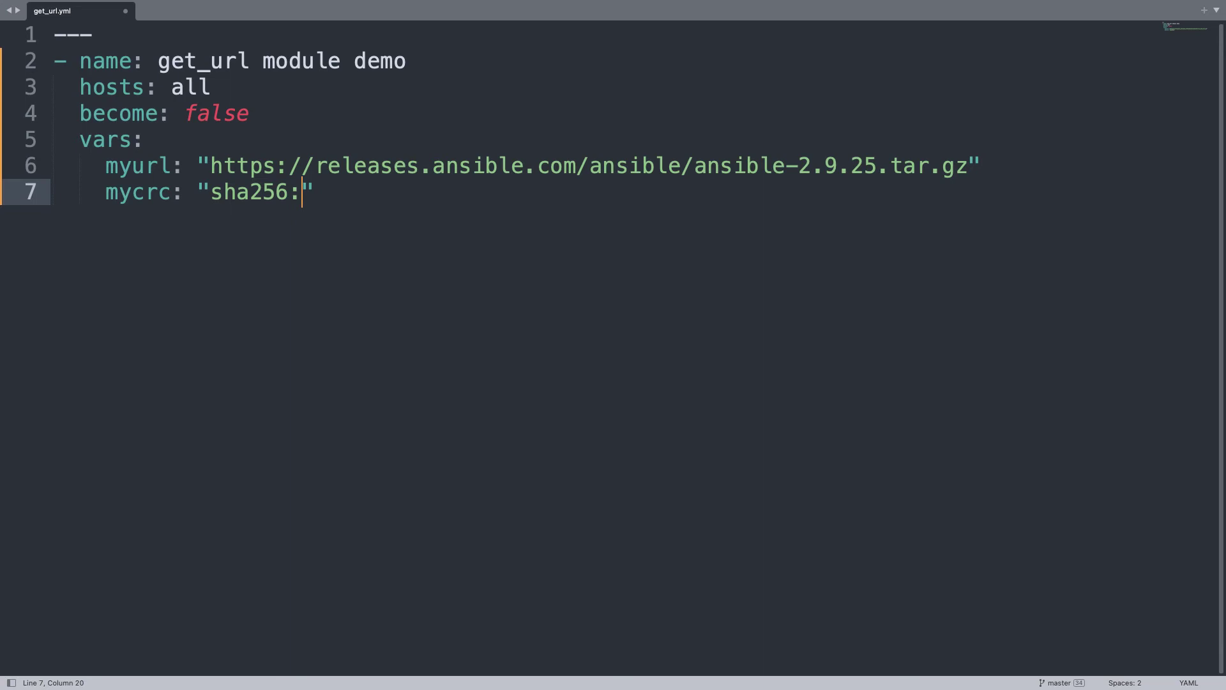
key(Up)
key(Left)
key(Left)
key(Left)
key(Left)
key(Left)
key(Left)
key(Left)
key(alt+shift+Right)
key(alt+shift+Right)
key(alt+shift+Right)
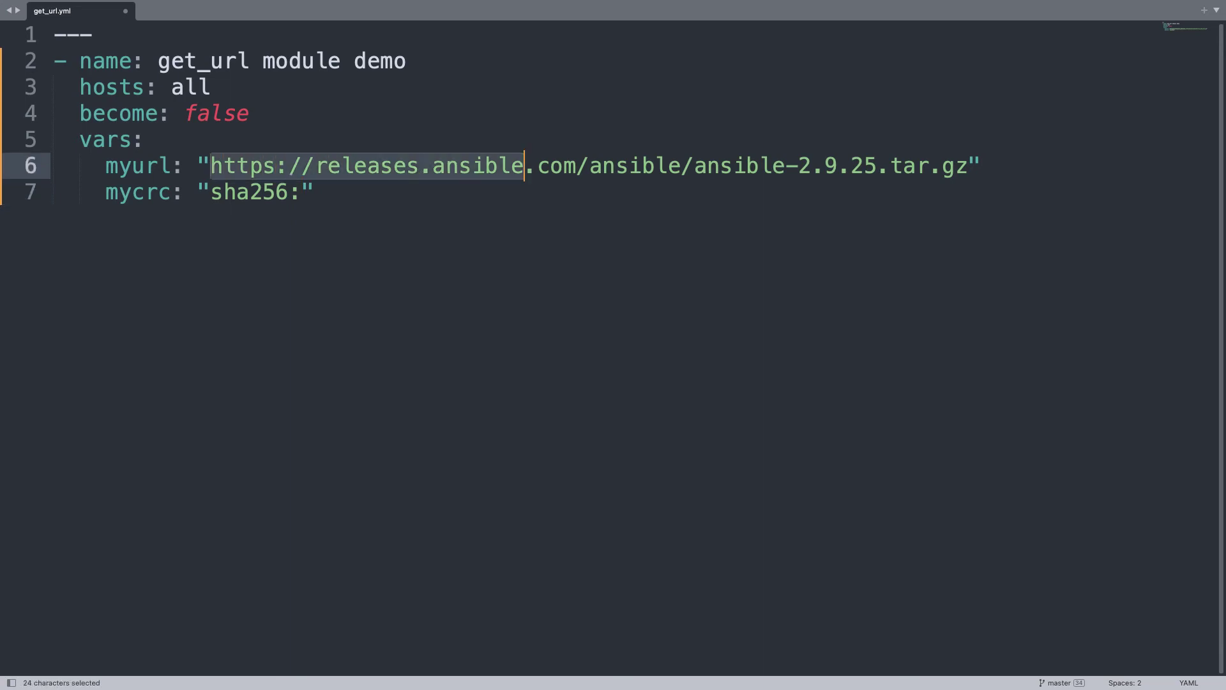
key(alt+shift+Right)
key(alt+shift+Right)
key(alt+shift+Right)
key(alt+shift+Right)
key(alt+shift+Right)
key(alt+shift+Right)
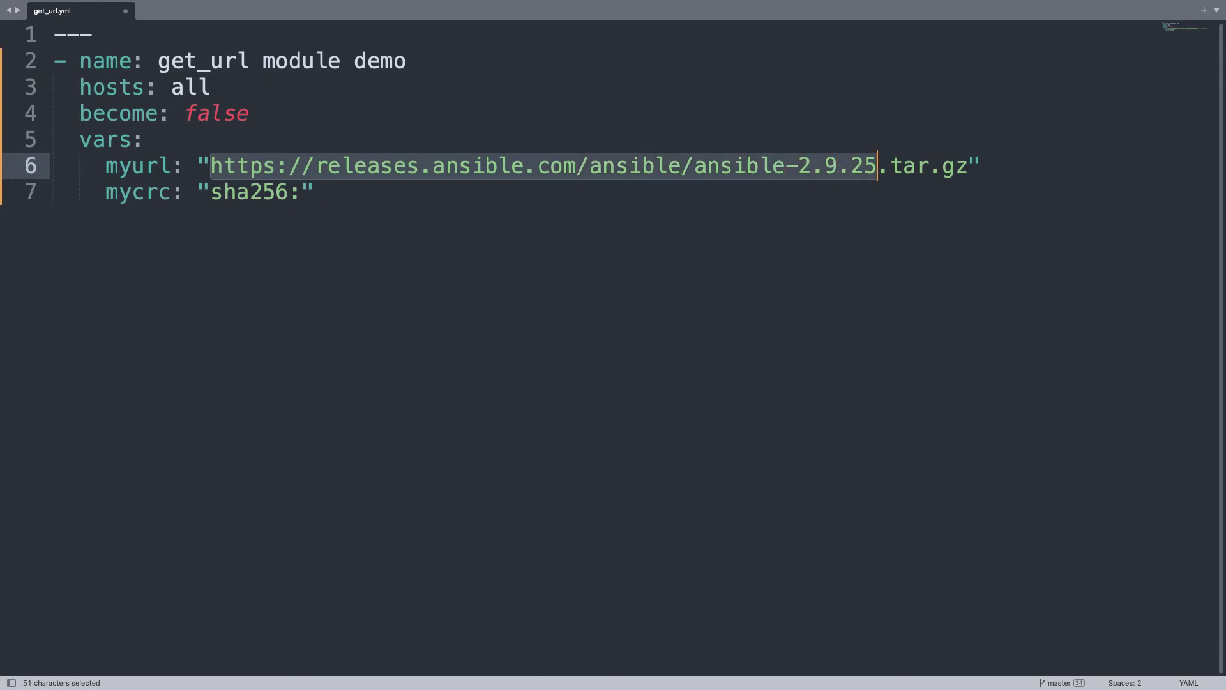
key(alt+shift+Right)
key(alt+shift+Right)
key(super+c)
key(Down)
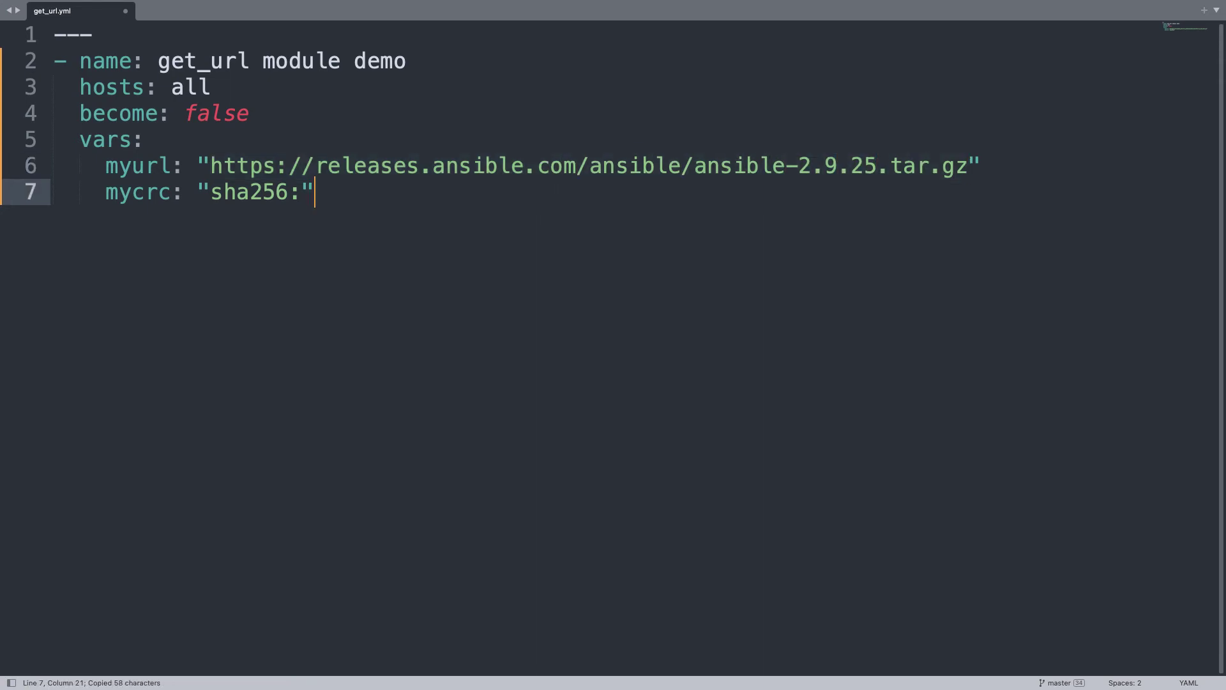
key(Left)
key(super+v)
text(.sha)
key(Right)
Add mydest as /home/devops and start the tasks: section.
key(Return)
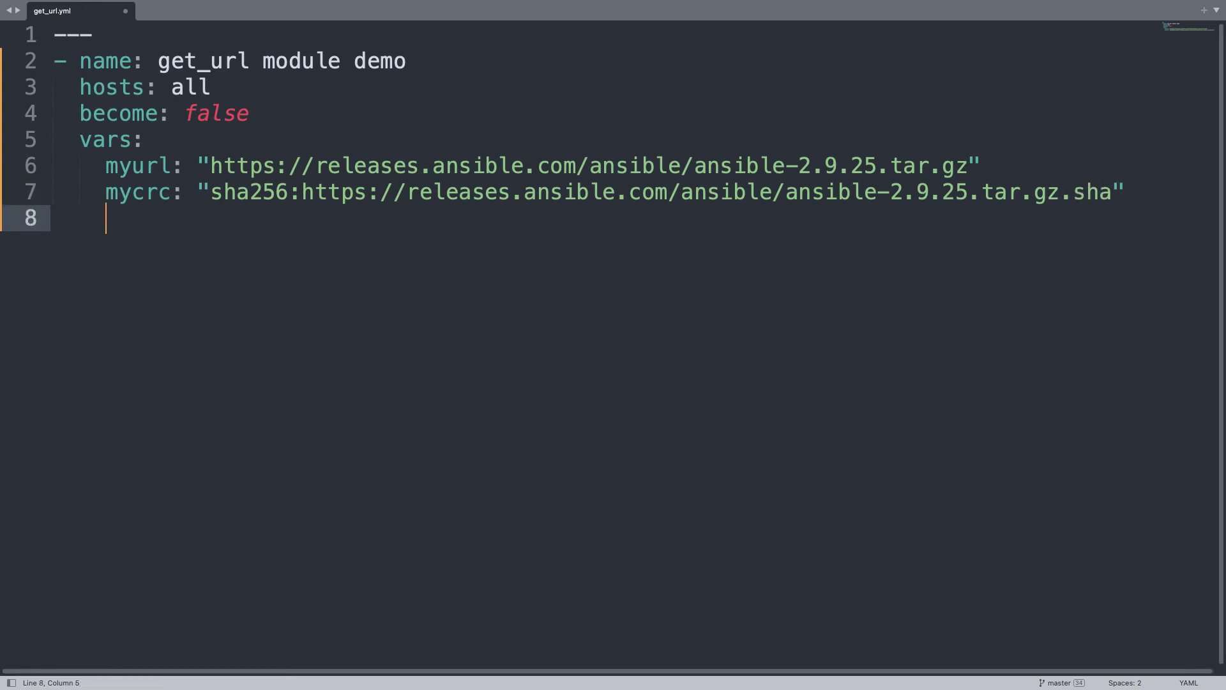
text(mydest: "/home/fde)
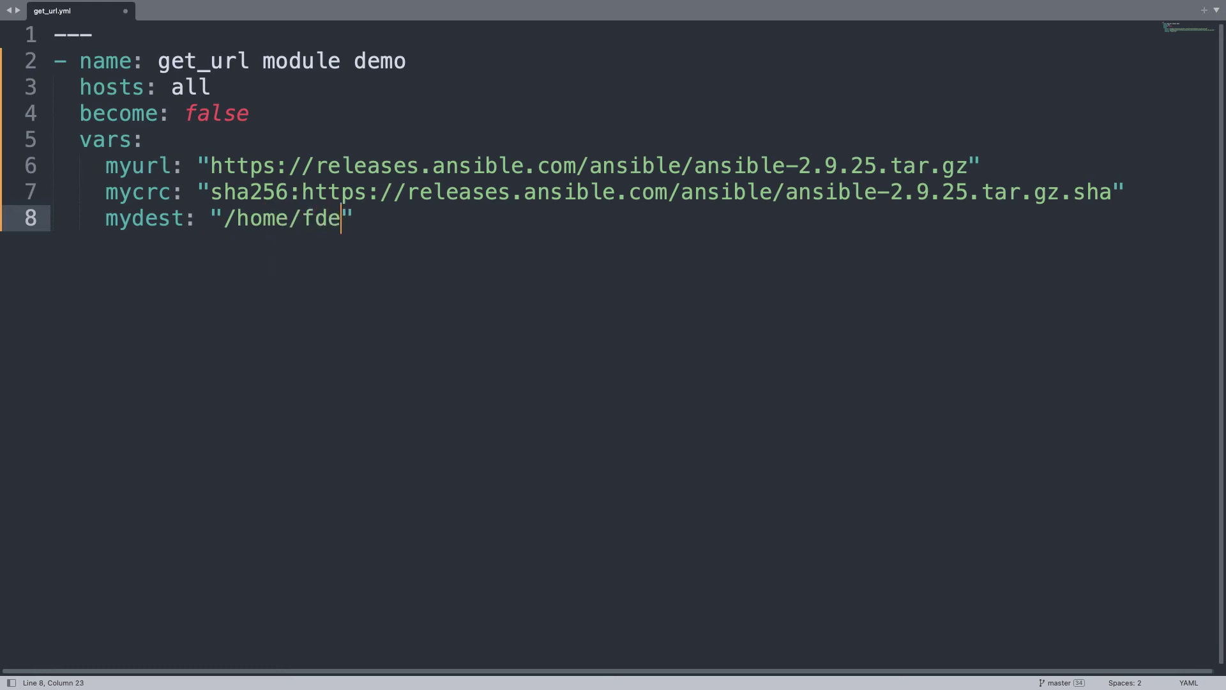
key(BackSpace)
key(BackSpace)
key(BackSpace)
text(devops)
key(Right)
key(Return)
key(BackSpace)
text(tasks:)
key(Return)
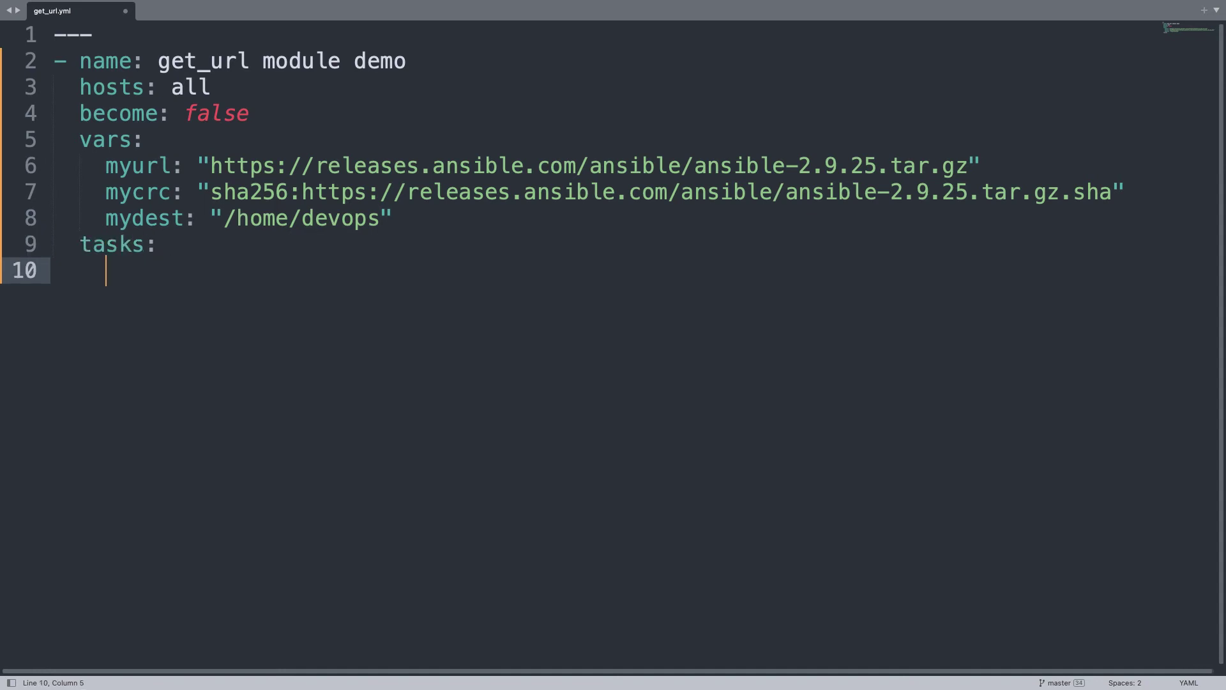
text(- name: download file)
Add ansible.builtin.get_url to the download file task with url "{{ myurl }}".
key(Return)
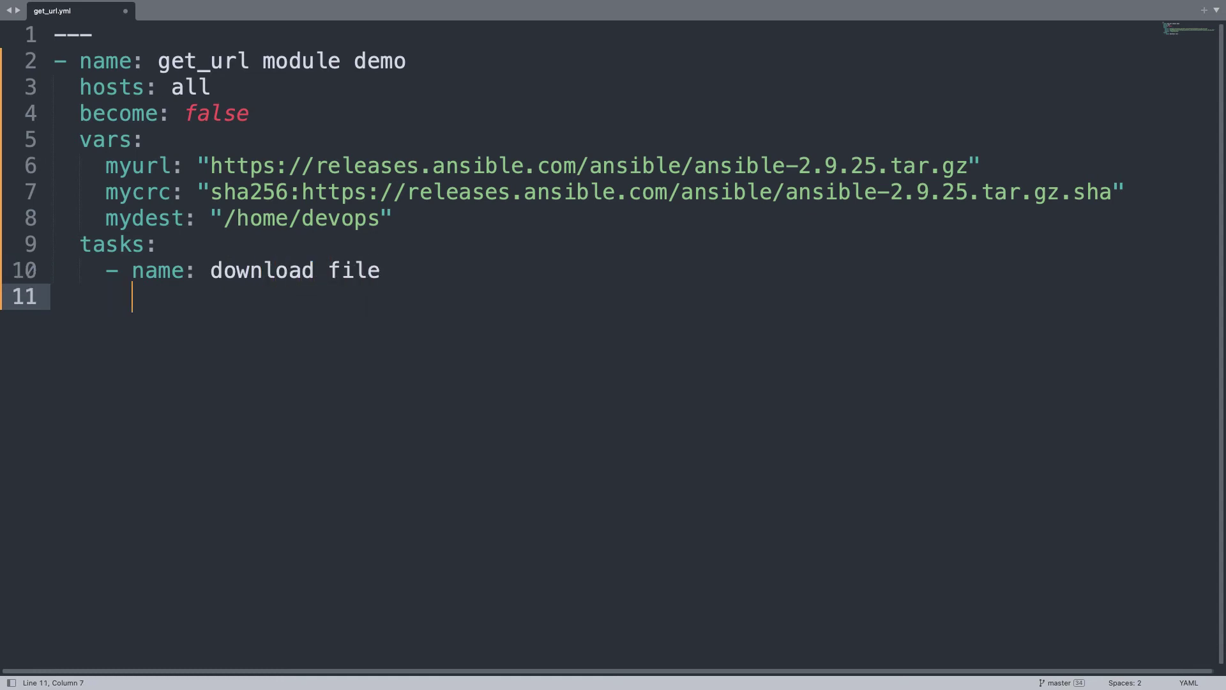
text(ansible.builtin.)
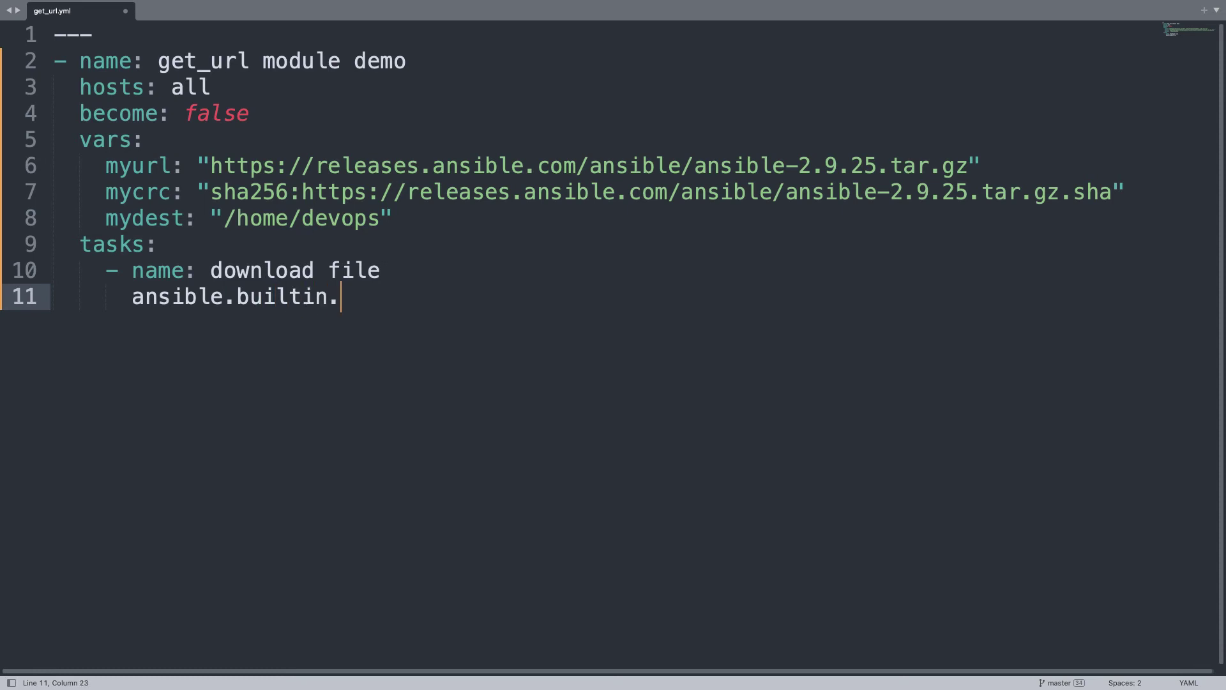
text(get_url:)
key(Return)
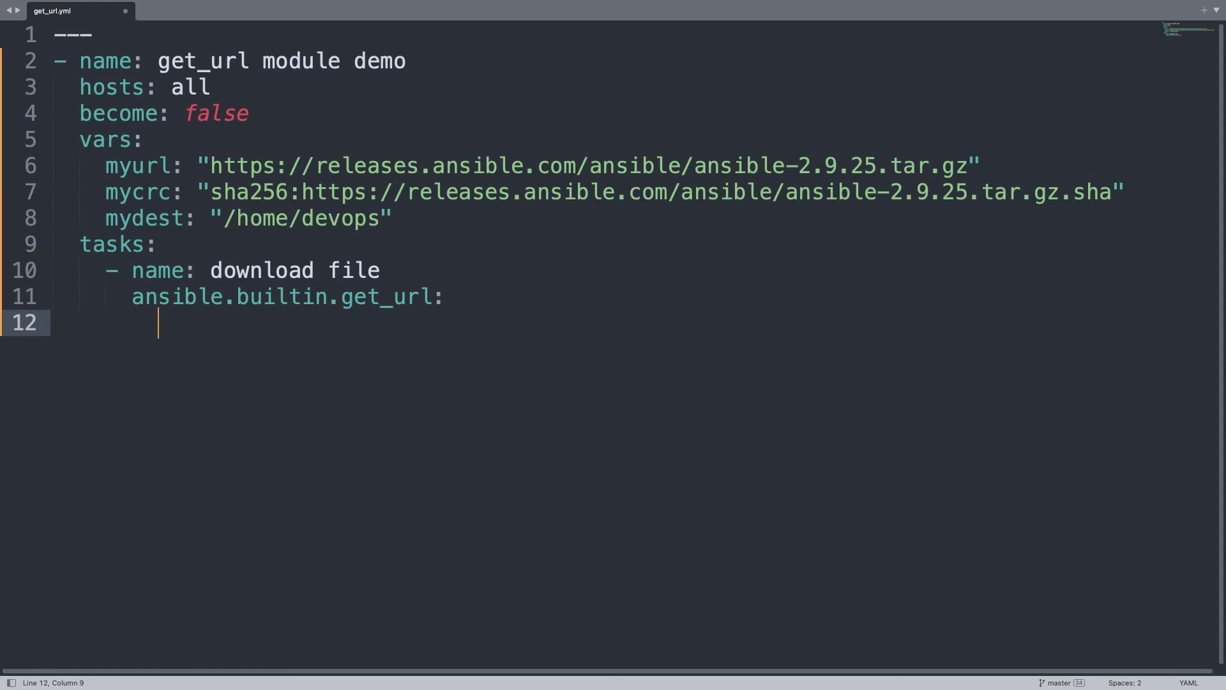
text(url: )
text(")
text({{ m)
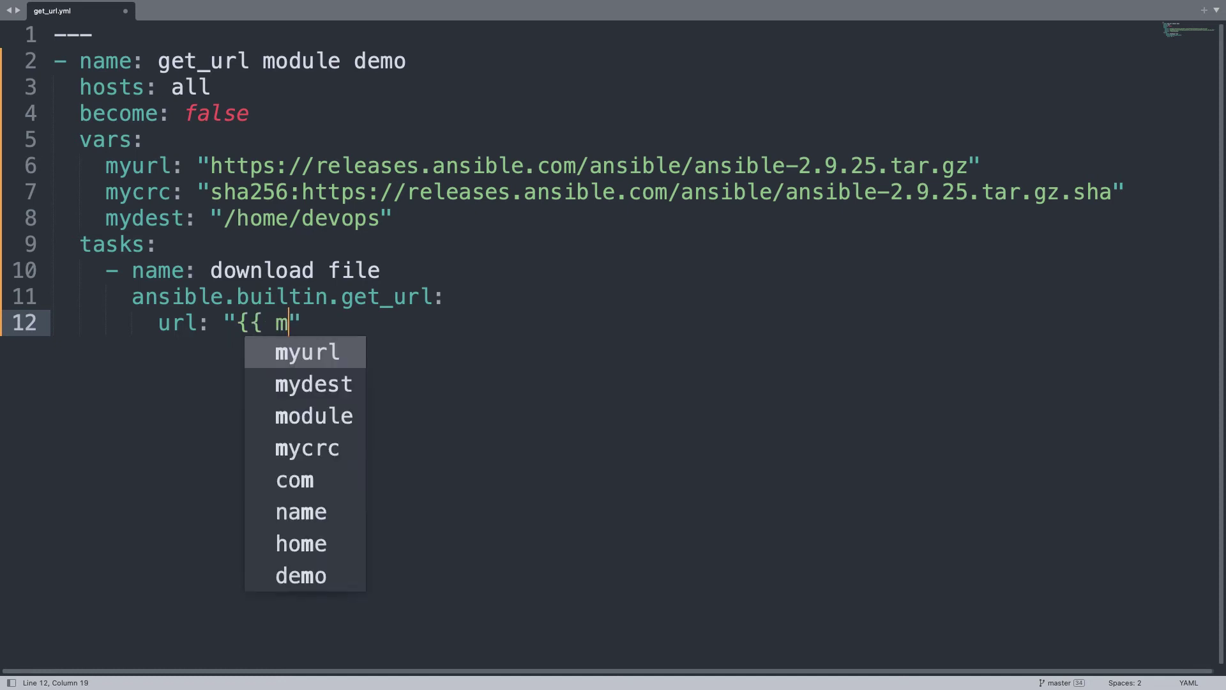
text(y)
key(Tab)
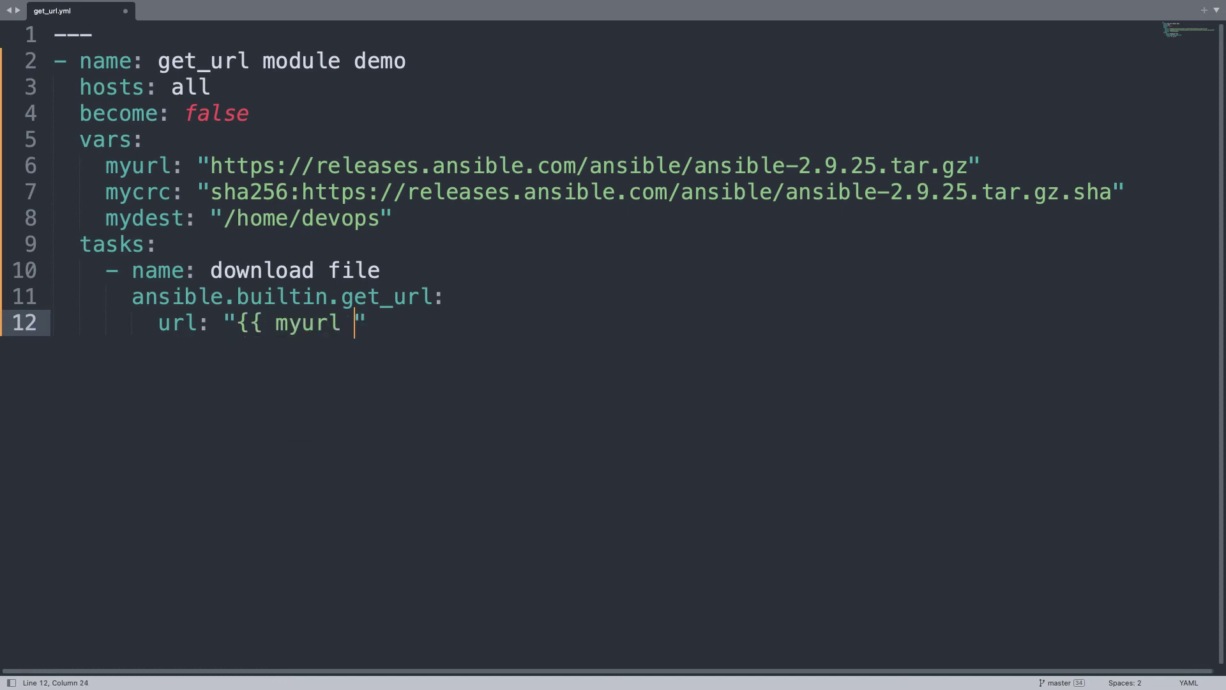
text(}})
key(Return)
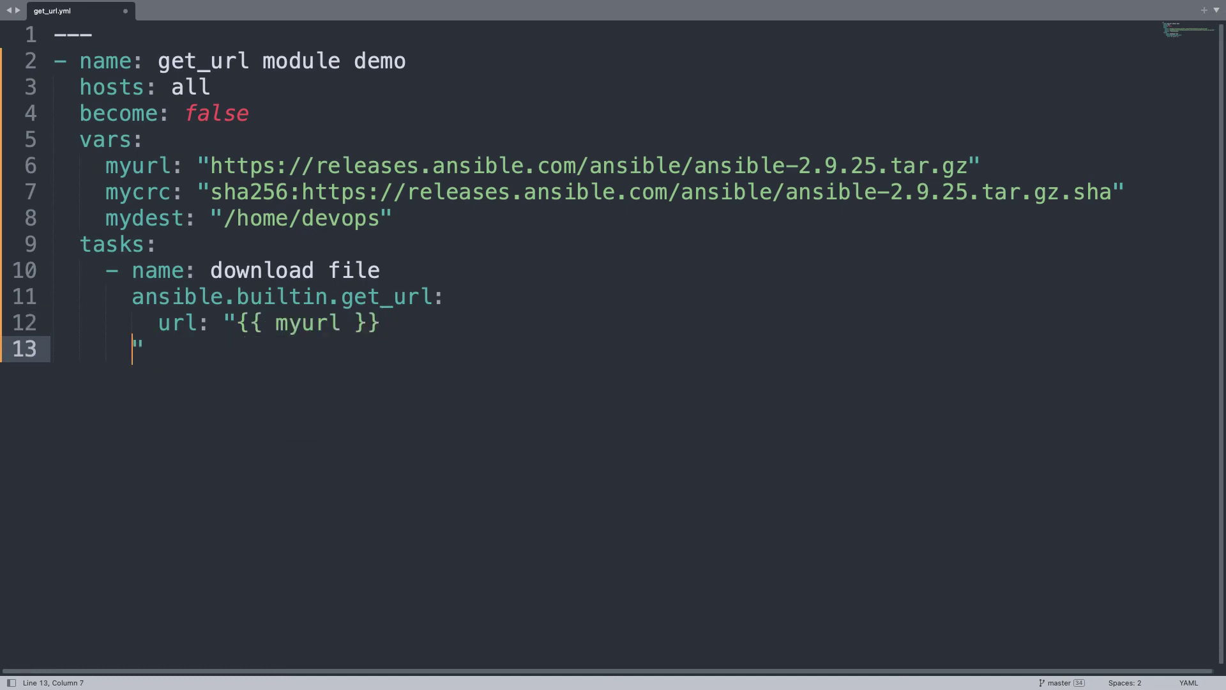
key(BackSpace)
key(BackSpace)
key(BackSpace)
key(BackSpace)
key(Right)
Add dest: "{{ mydest }}" using the autocomplete suggestion.
key(Return)
text(dest: ")
text({{ my)
key(Down)
key(Down)
key(Return)
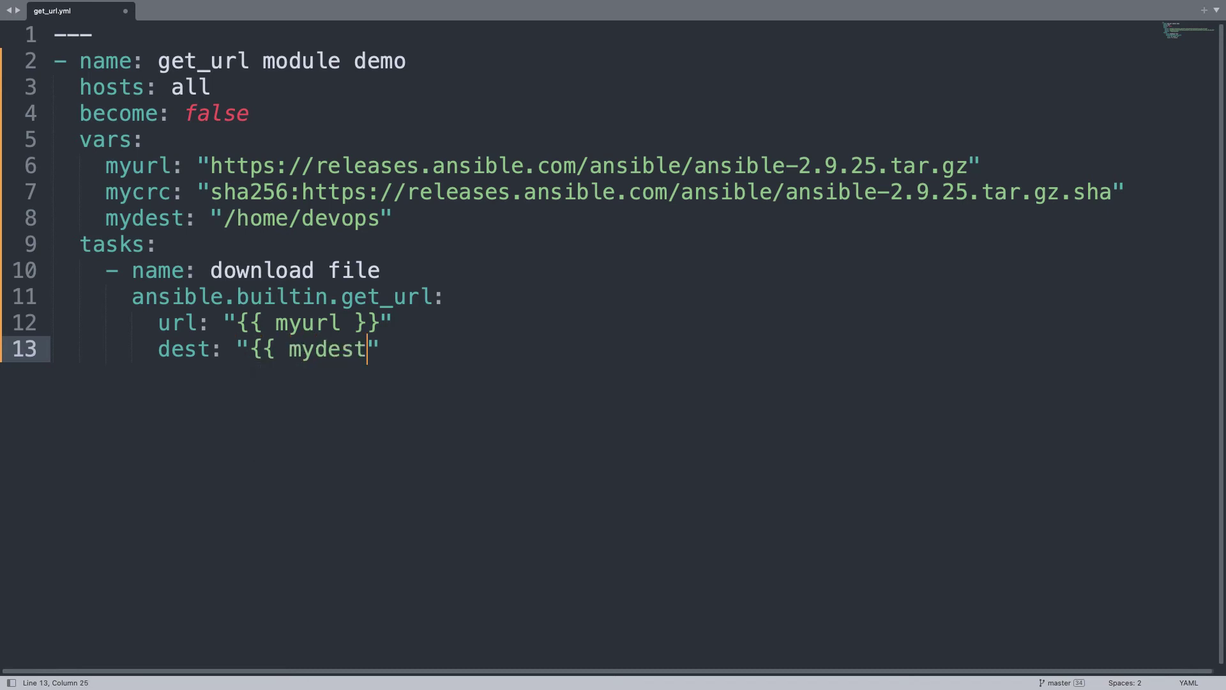
text(})
key(End)
Add checksum: "{{ mycrc }}" using the autocomplete suggestion.
key(Return)
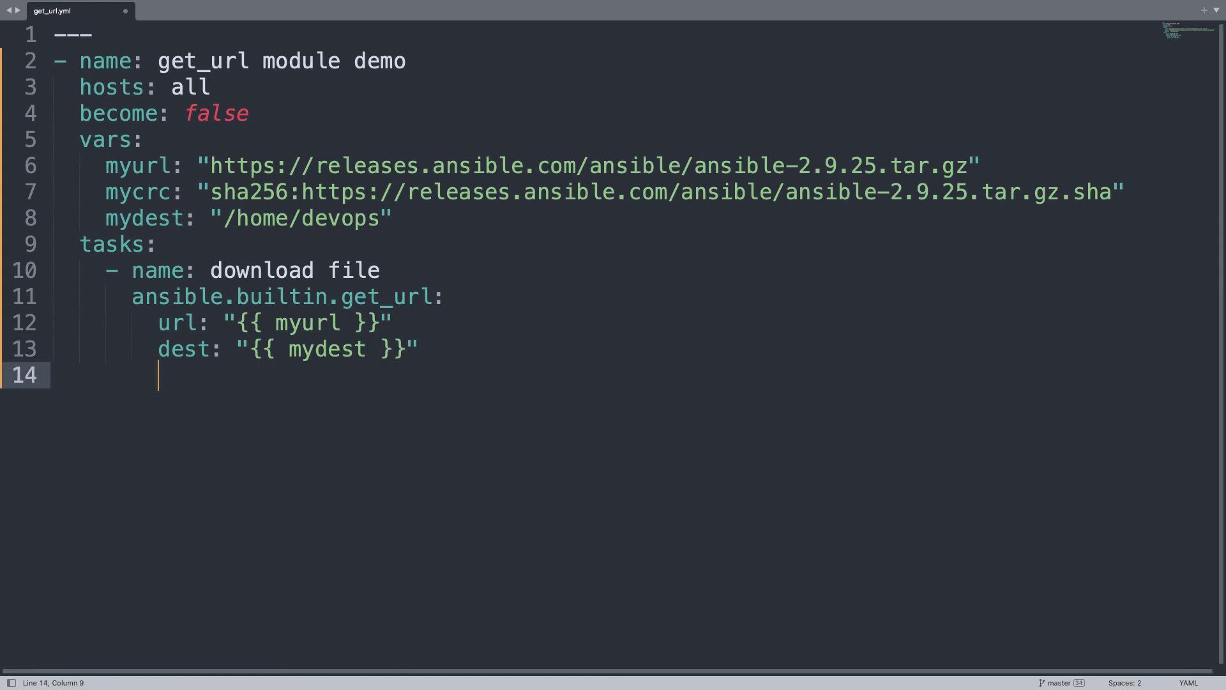
text(checksu)
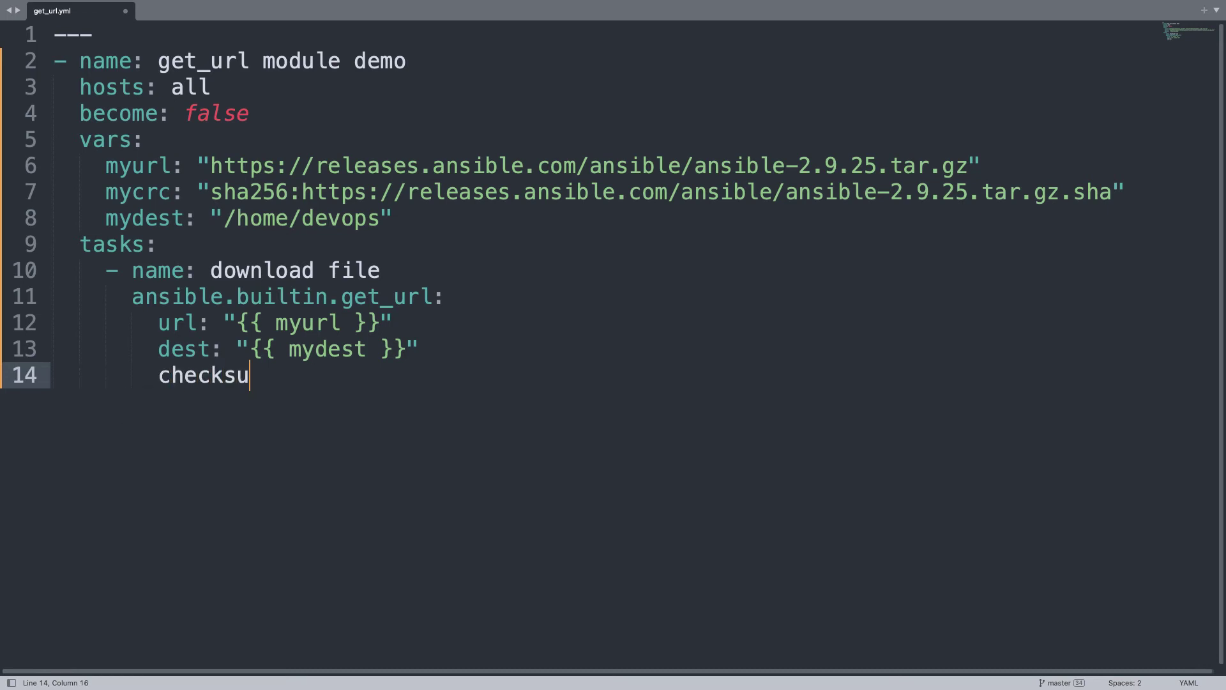
text(m: ")
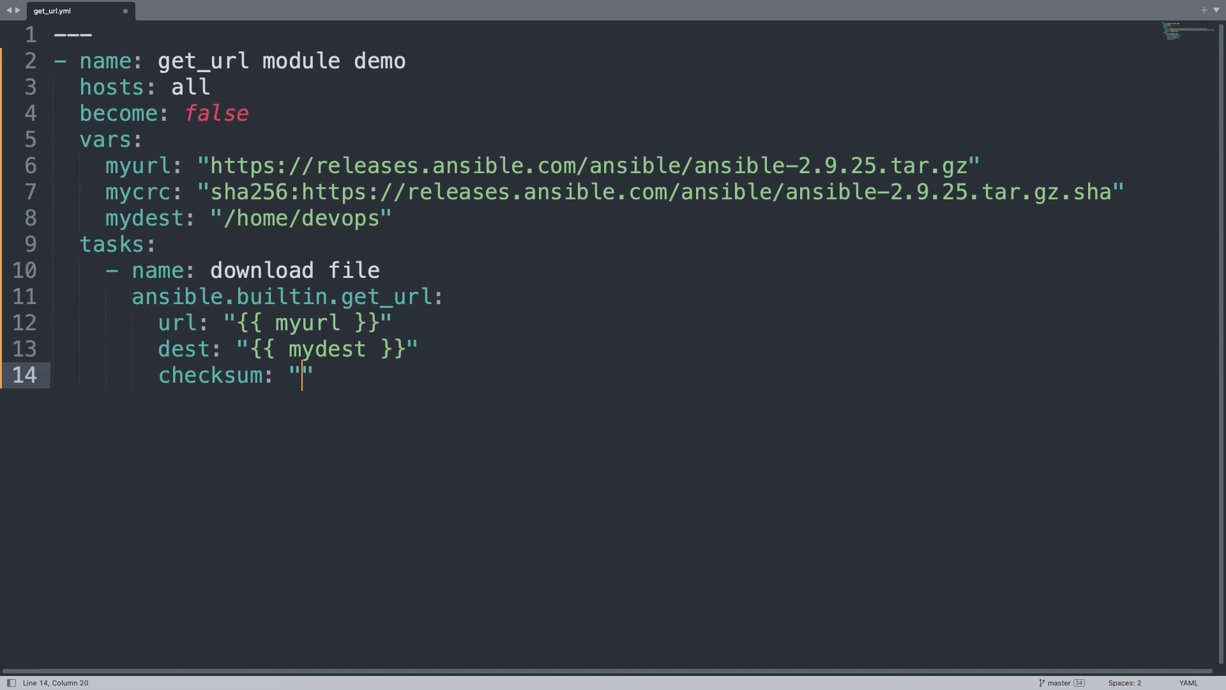
text({{ my)
key(Down)
key(Down)
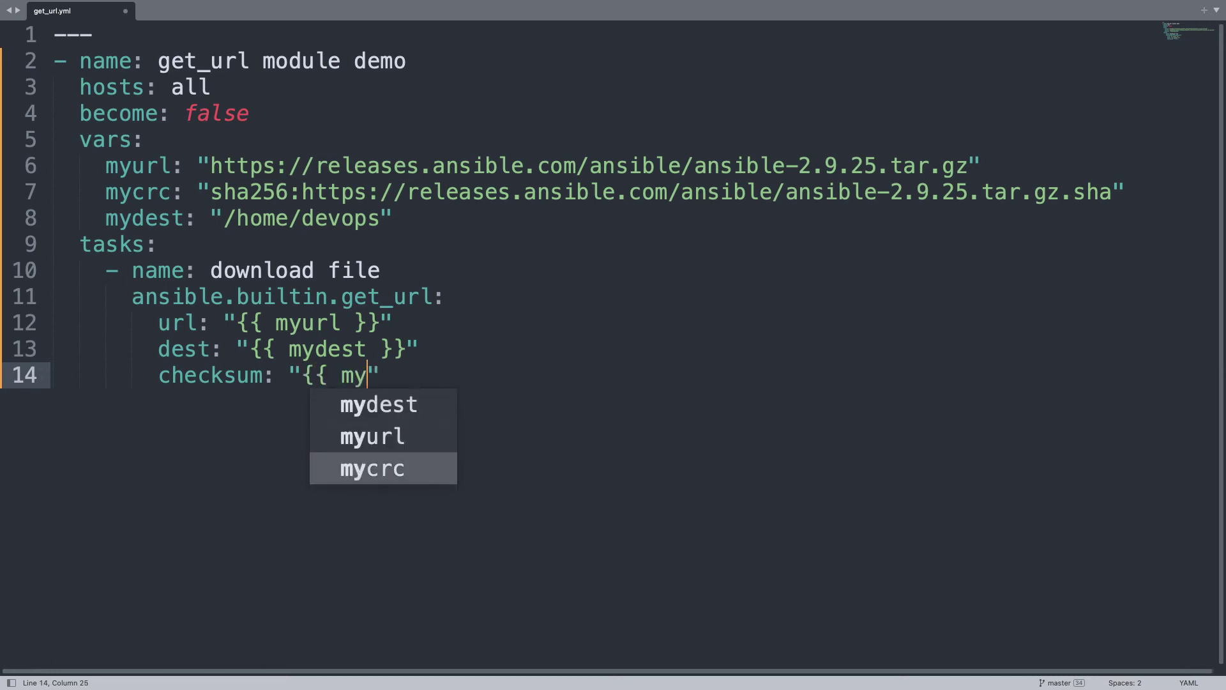
key(Return)
text(}})
key(Right)
key(Return)
text(mode)
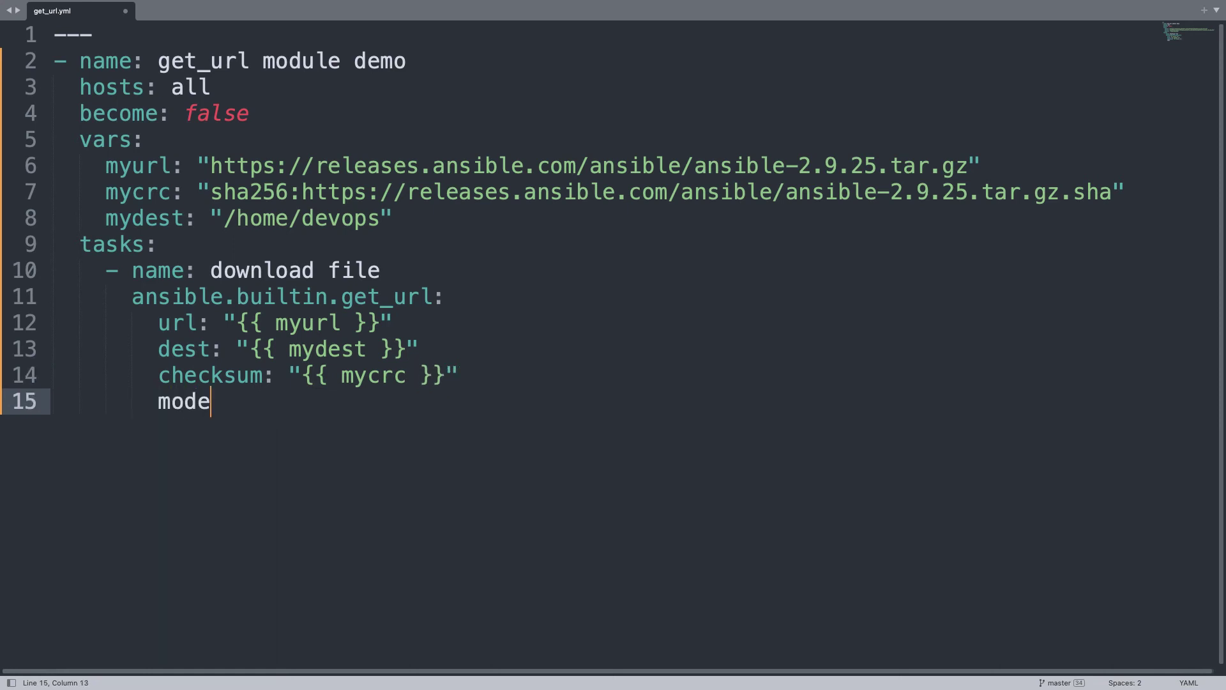
text(: )
text('0644')
Set mode '0644', owner devops and group wheel on the get_url task.
key(Return)
text(owner: devops)
key(Return)
text(group: wheel)
key(Return)
key(BackSpace)
key(BackSpace)
key(BackSpace)
key(BackSpace)
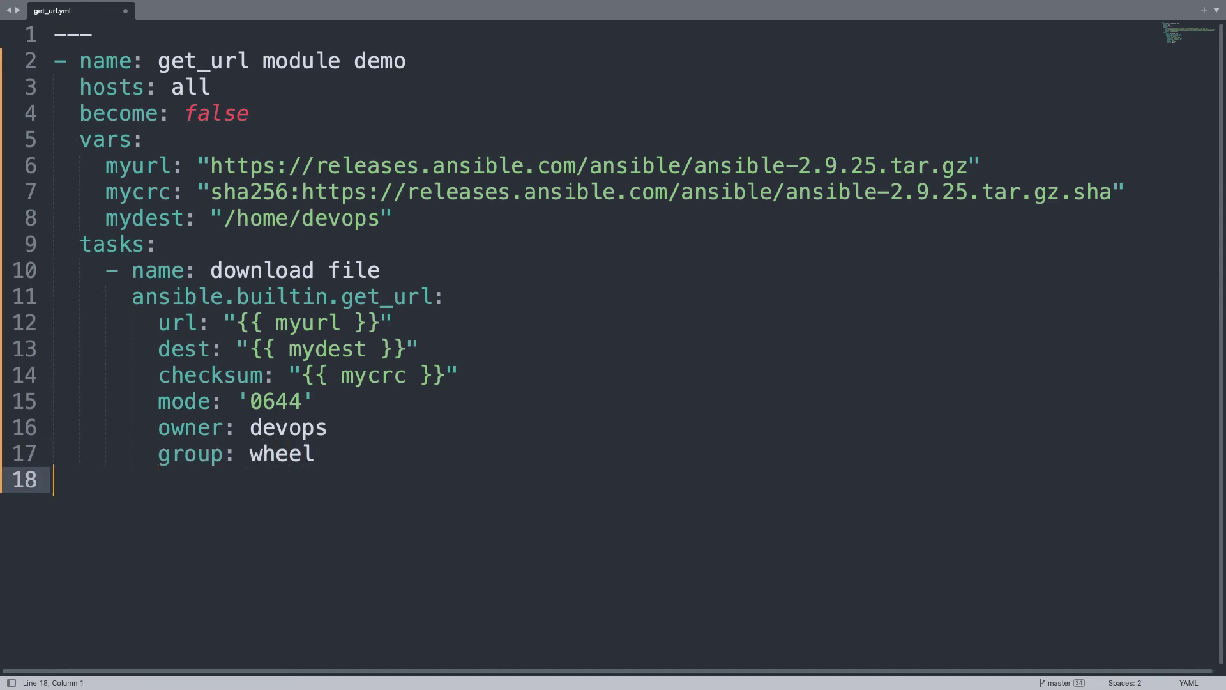
Insert a blank line above the '- name: download file' task.
key(Up)
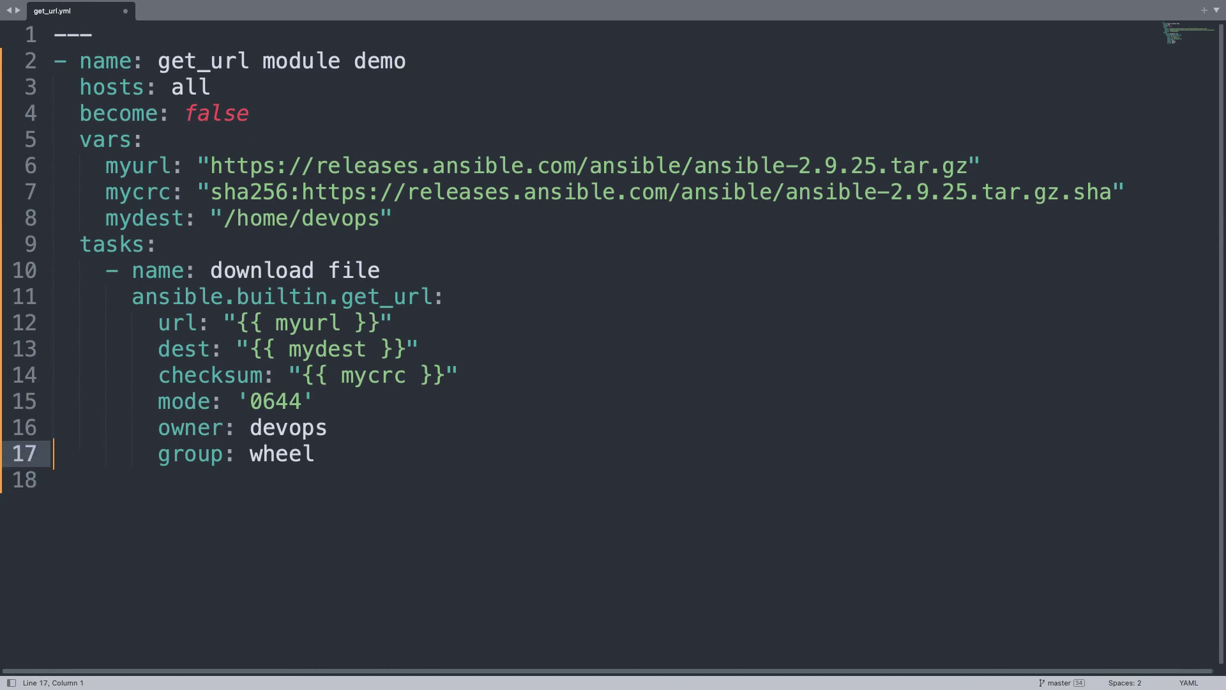
key(Up)
key(Up)
key(Up)
key(Up)
key(Up)
key(Up)
key(Up)
key(Return)
key(Up)
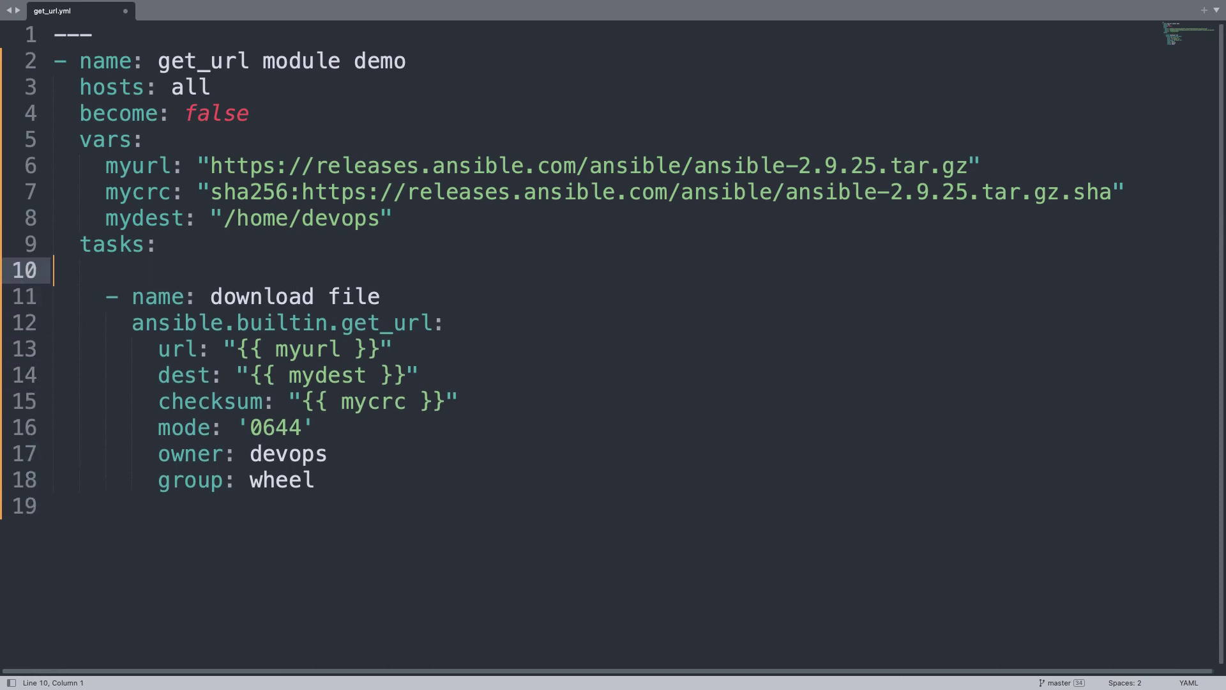
key(Up)
key(Down)
key(Down)
key(Down)
key(Down)
key(Down)
key(Down)
key(Down)
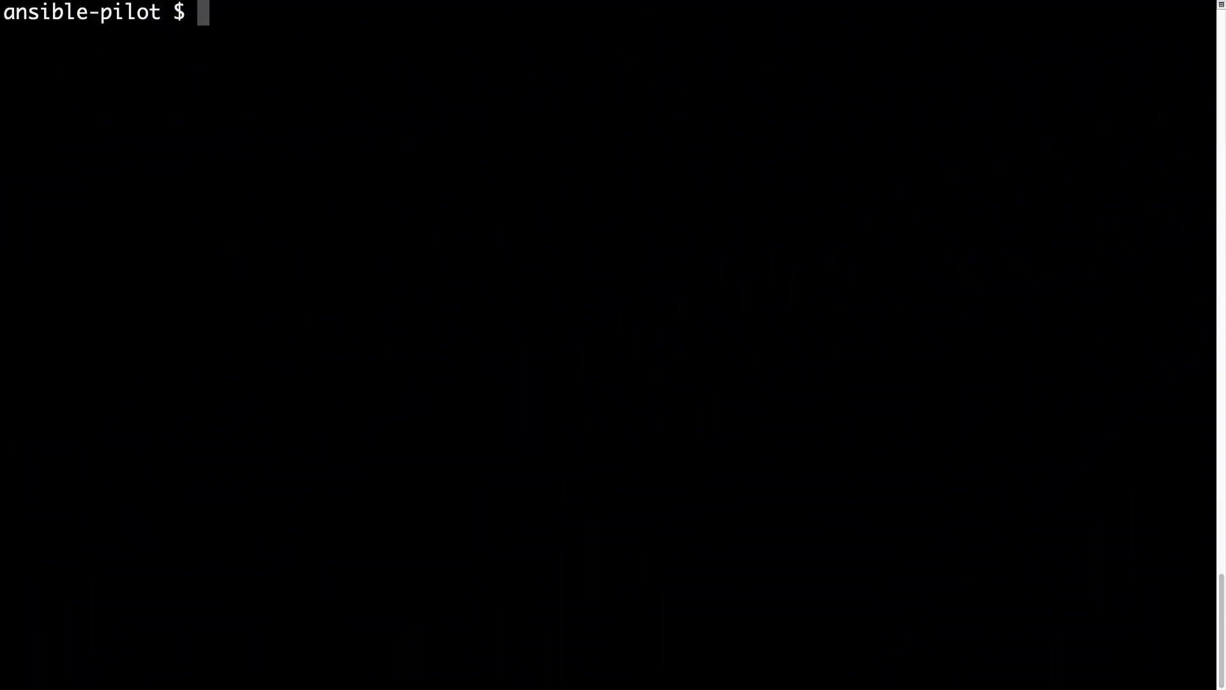
text(ssh devops@demo.example.com)
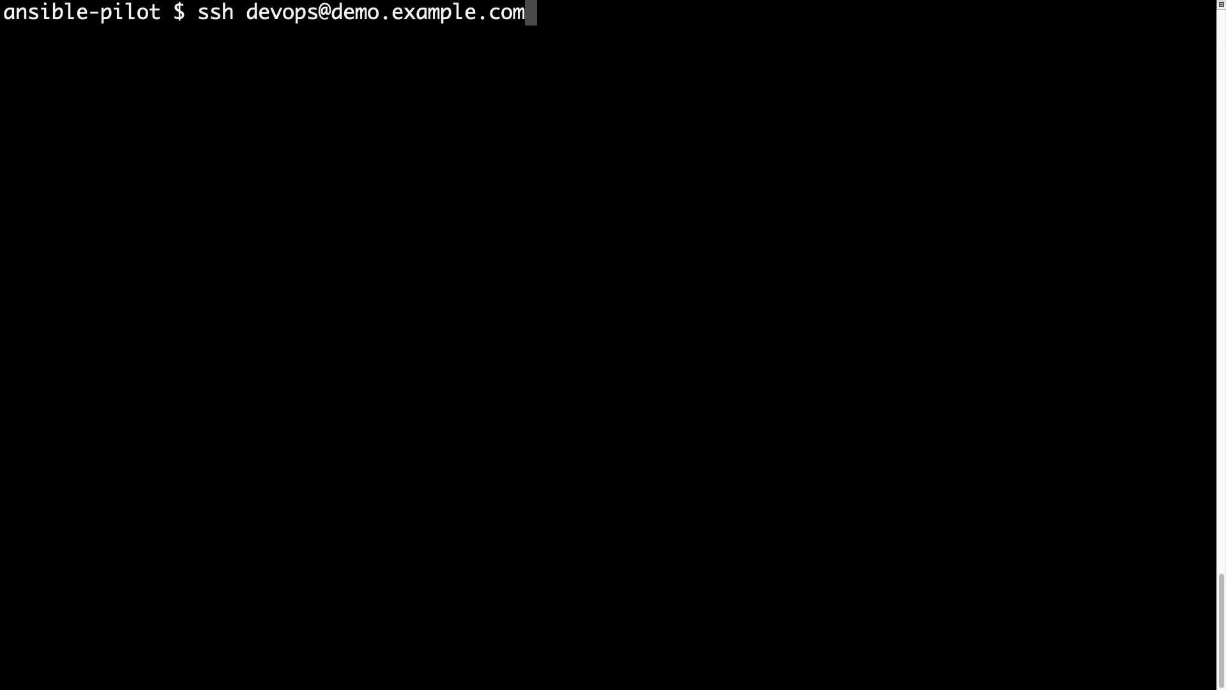
SSH to demo.example.com, list the home folder with ls -al, then exit.
key(Return)
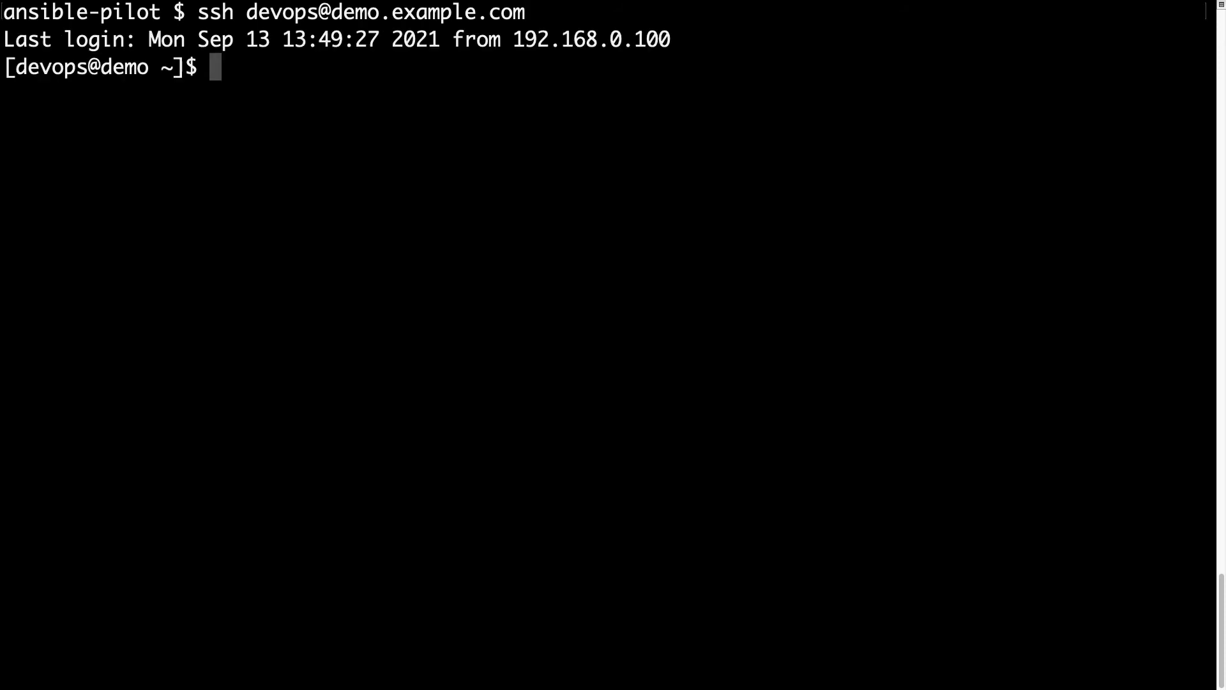
text(ls -al)
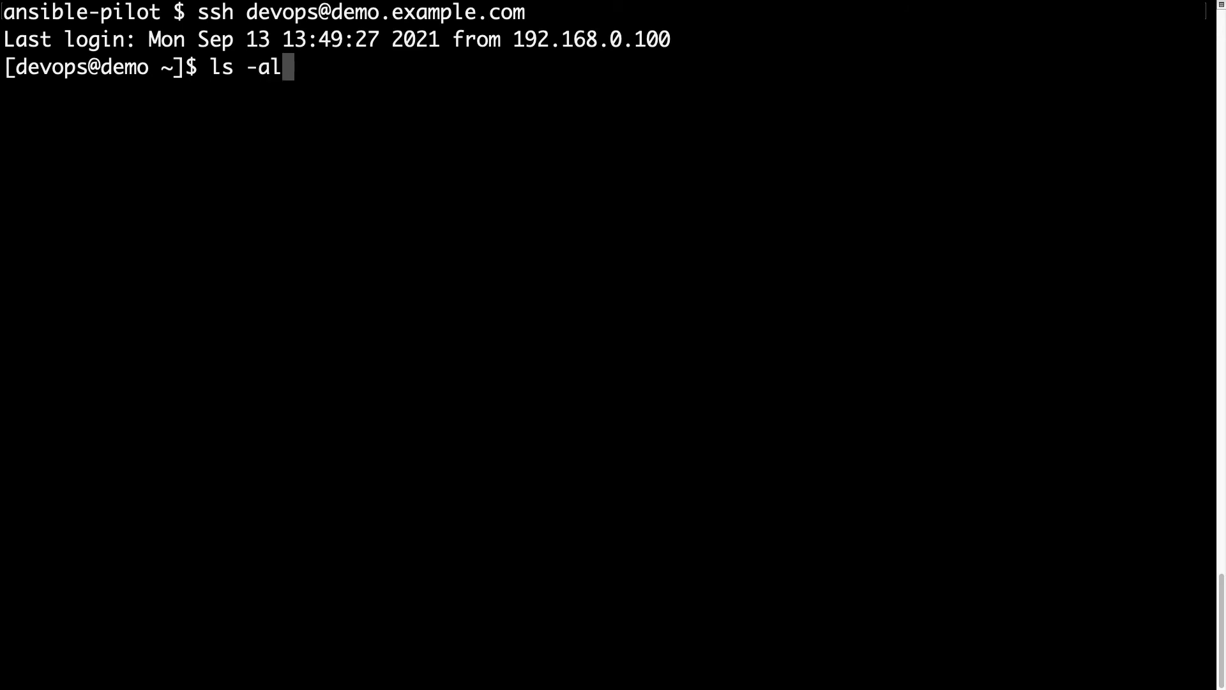
key(Return)
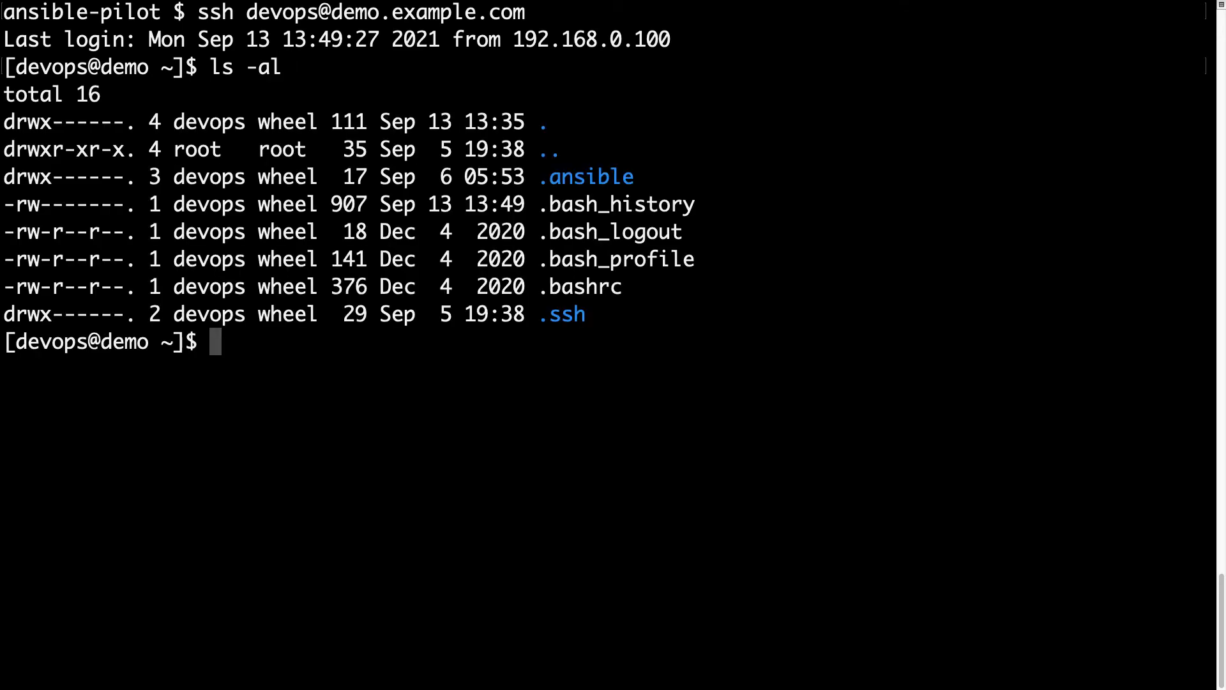
text(exit)
key(Return)
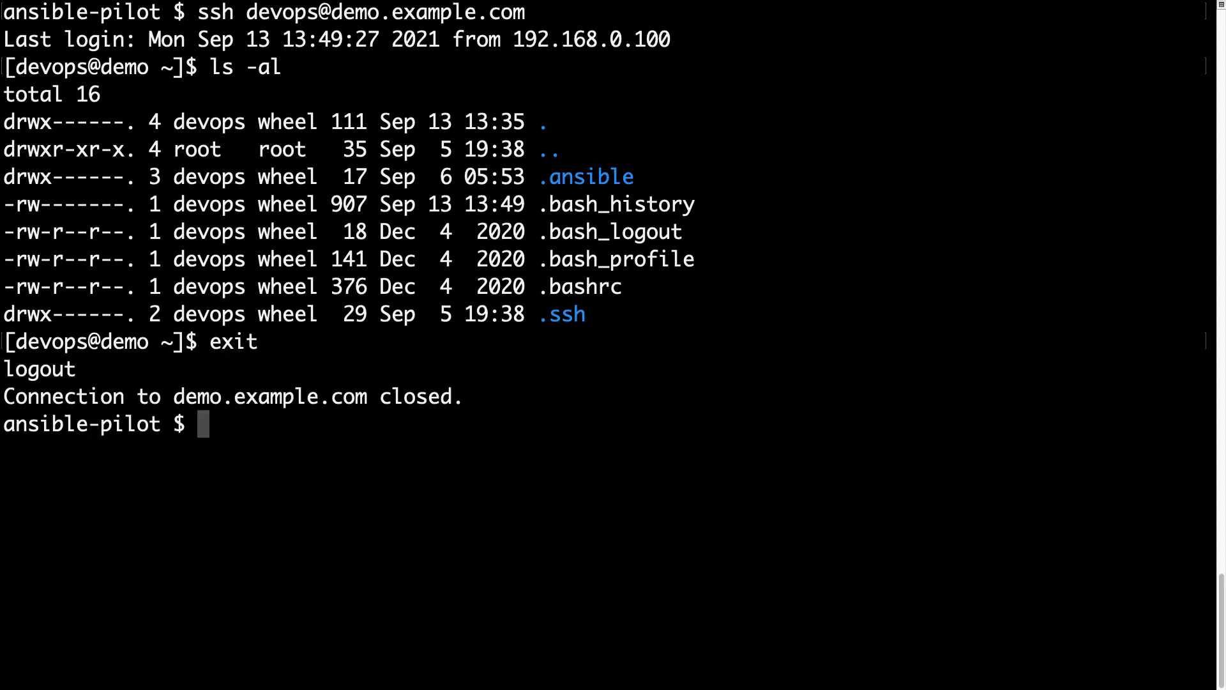
text(ansible-playbook -i demo./)
Run ansible-playbook -i demo/inventory on download file/get_url.yml.
key(BackSpace)
key(BackSpace)
text(/inventory )
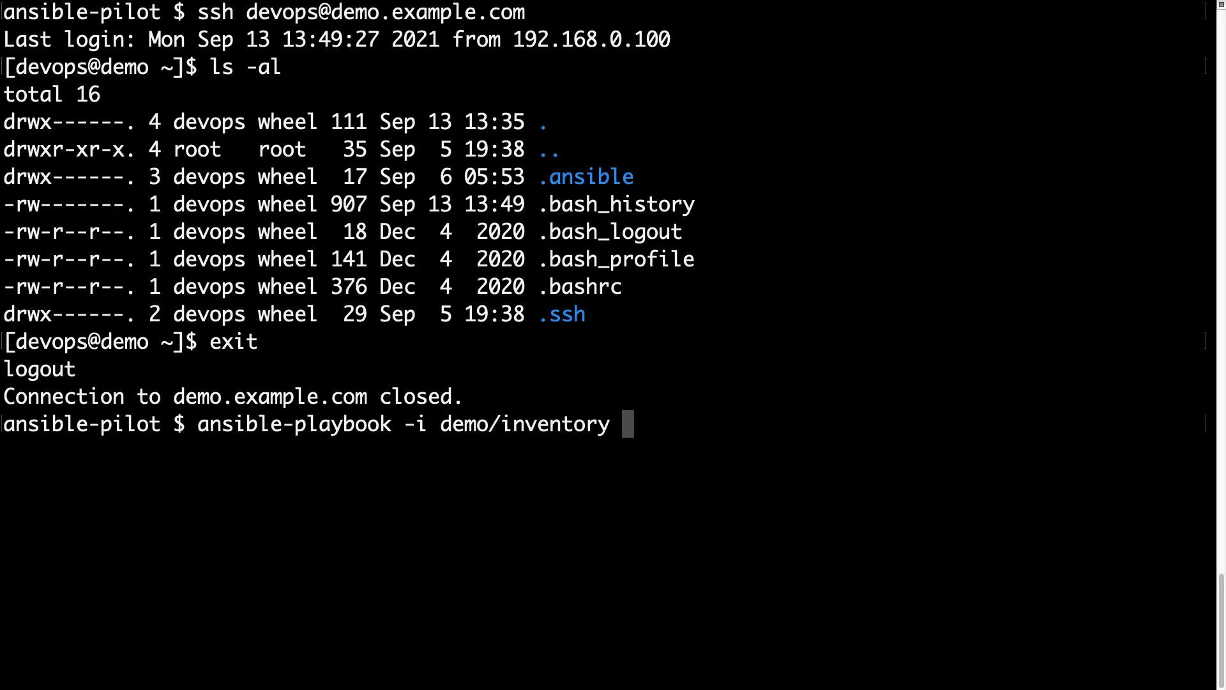
text(download)
key(Tab)
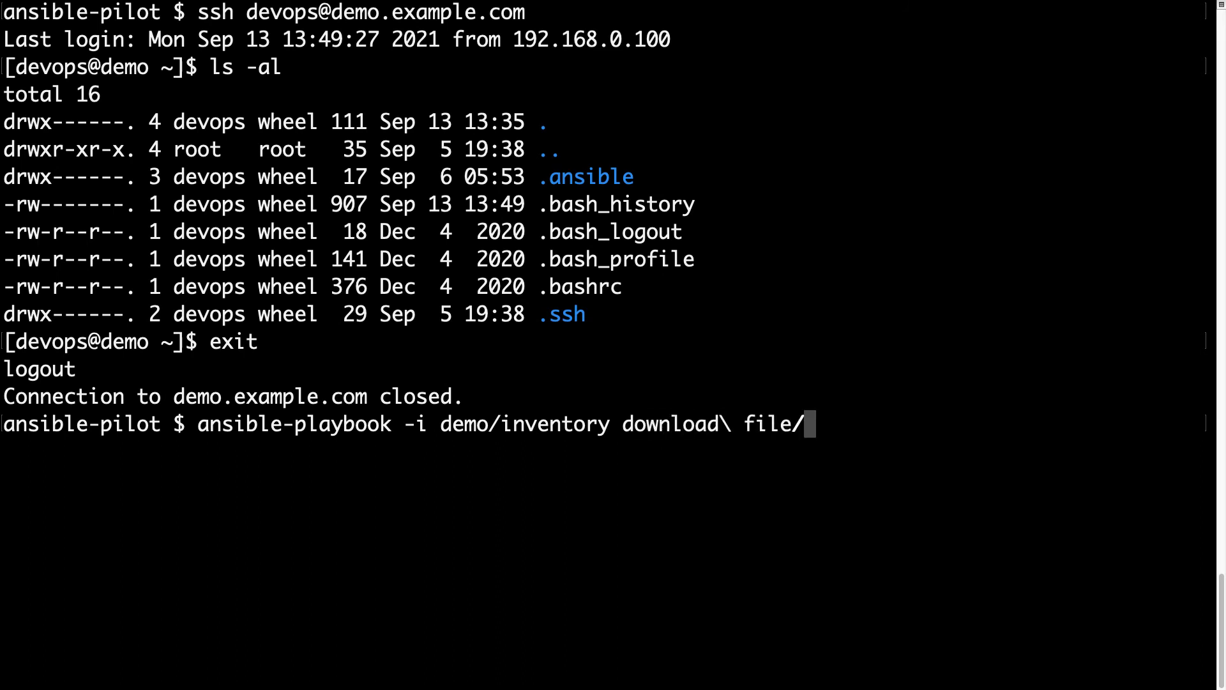
key(Tab)
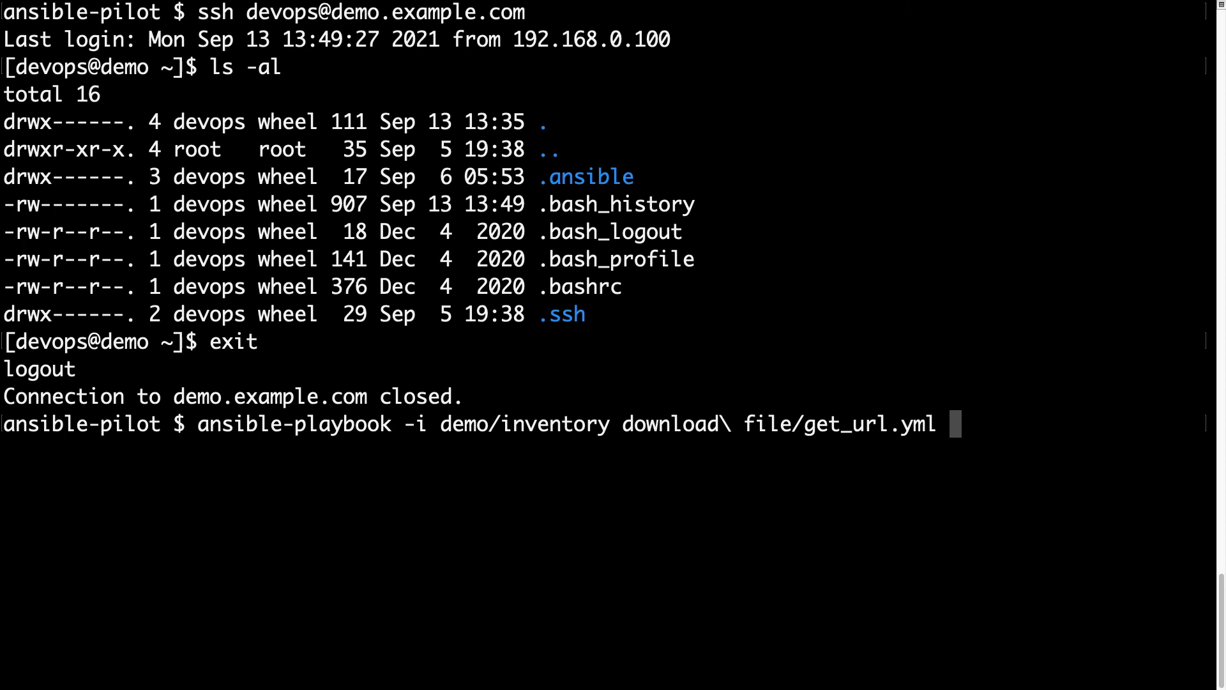
key(Return)
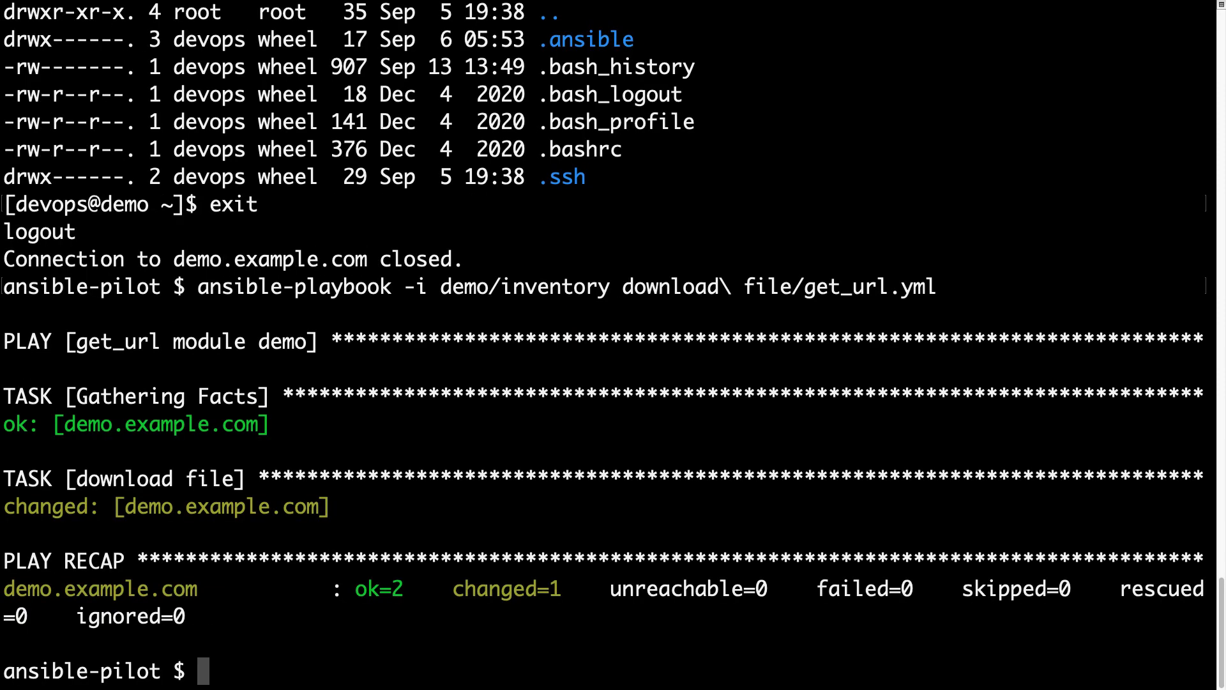
Rerun the recalled get_url.yml playbook command to confirm changed=0.
key(Up)
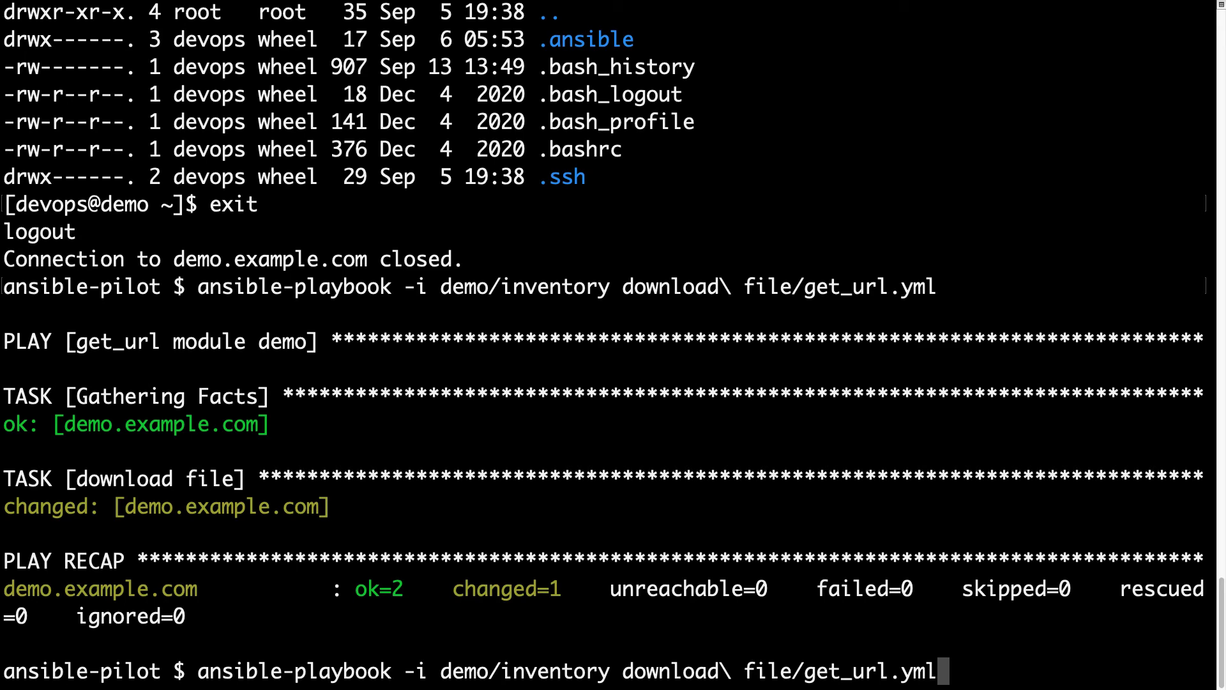
key(Return)
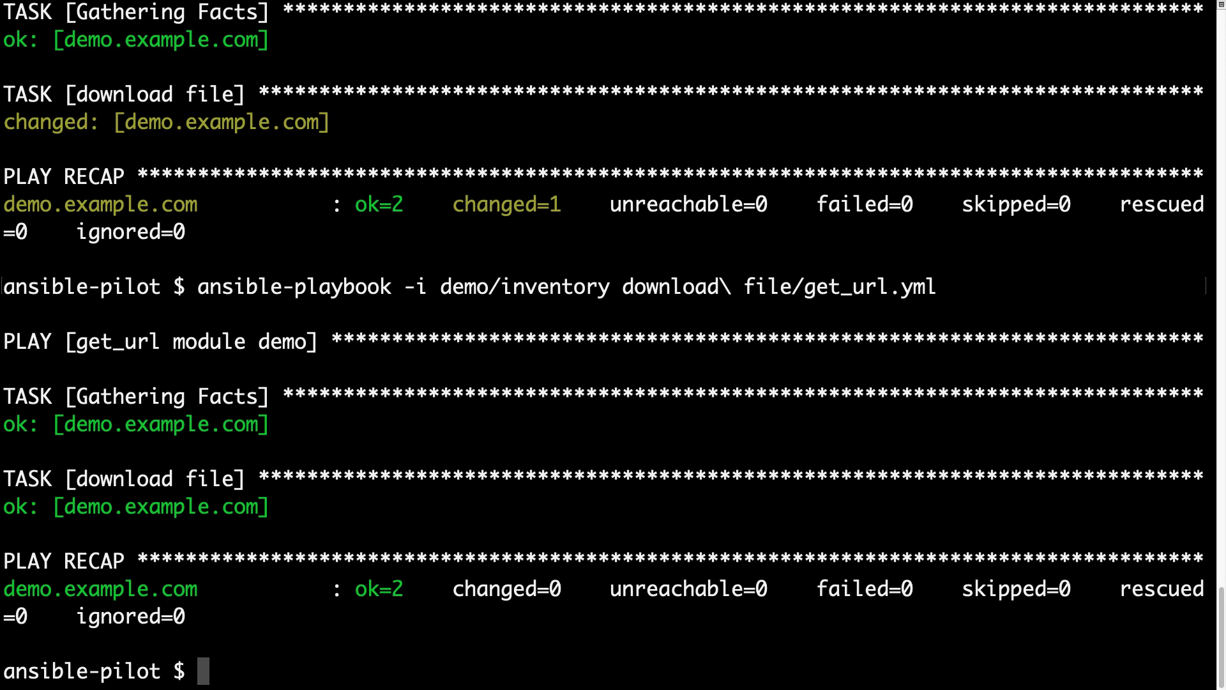
text(ssh devops)
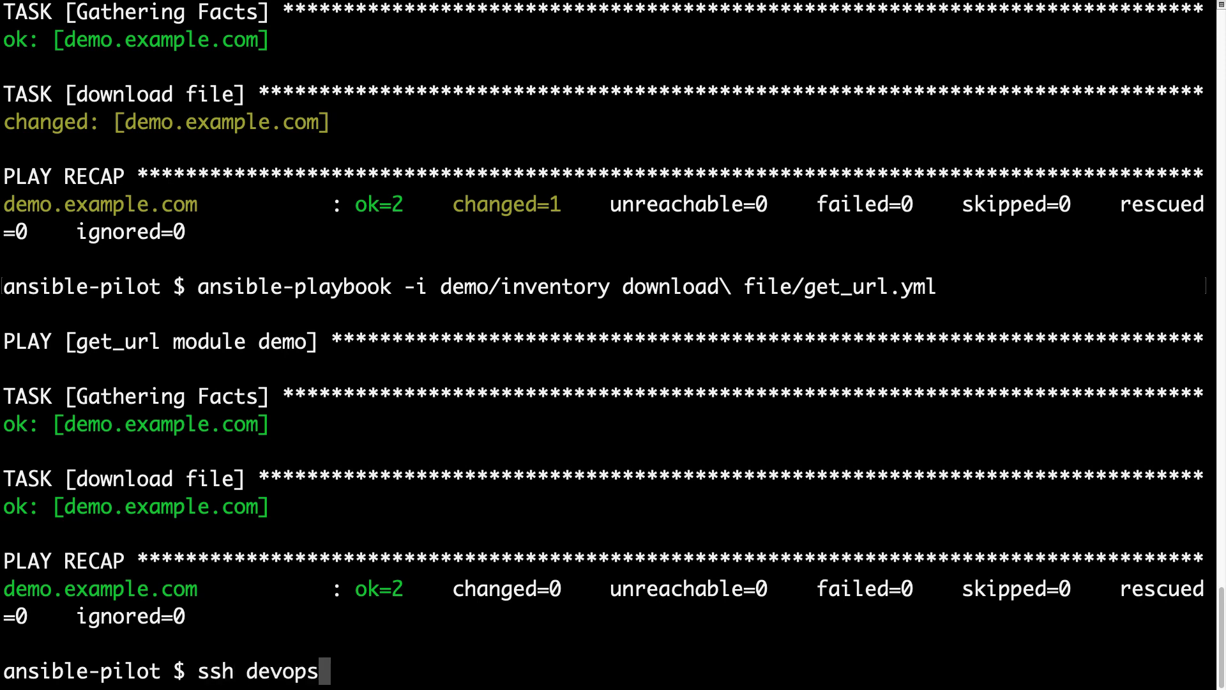
text(@demo.example.com)
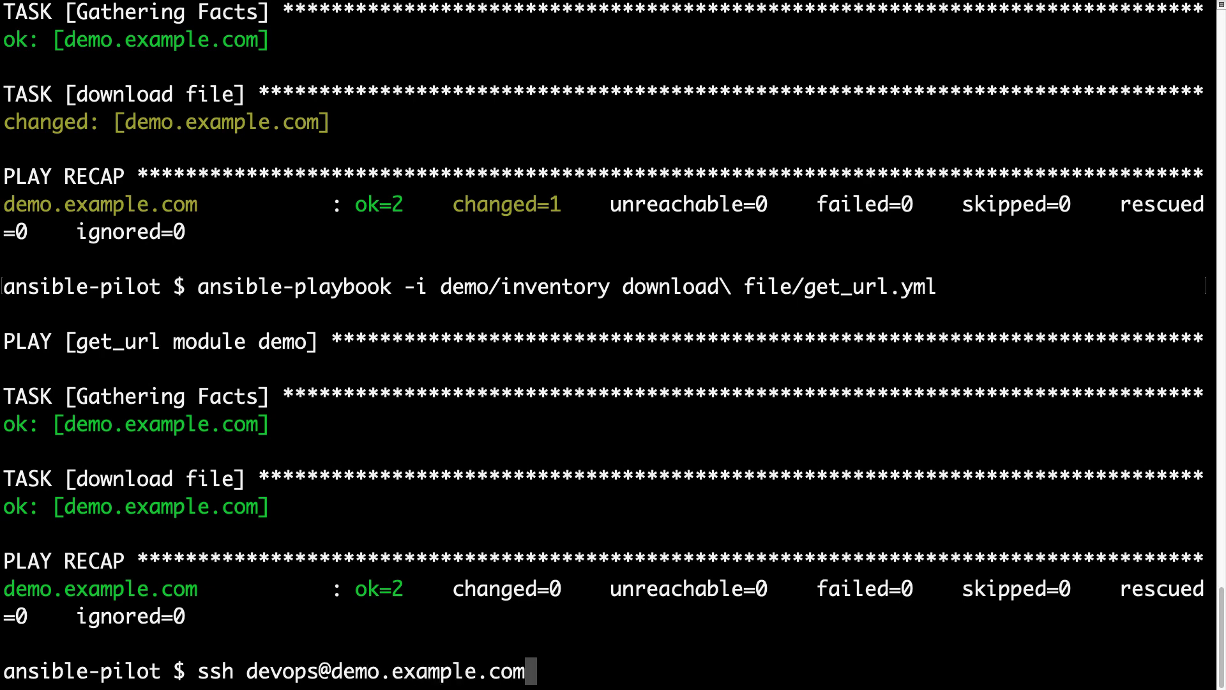
SSH back into demo.example.com and list the home folder with ls -al.
key(Return)
text(ls -al)
key(Return)
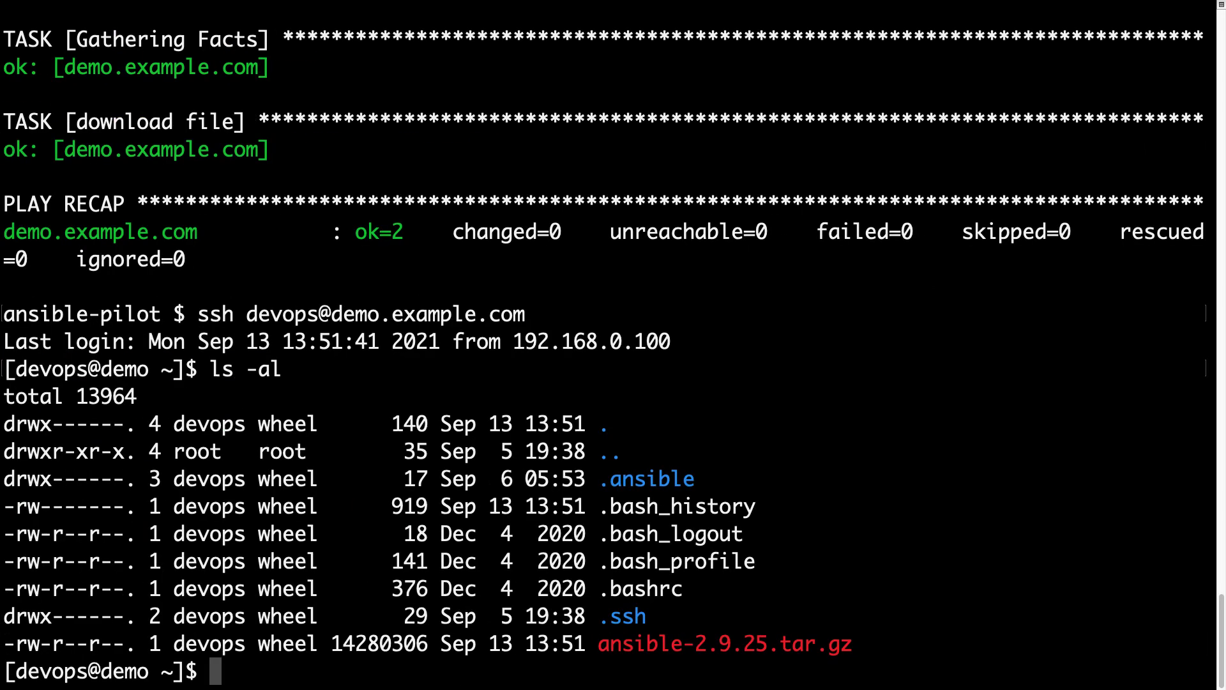